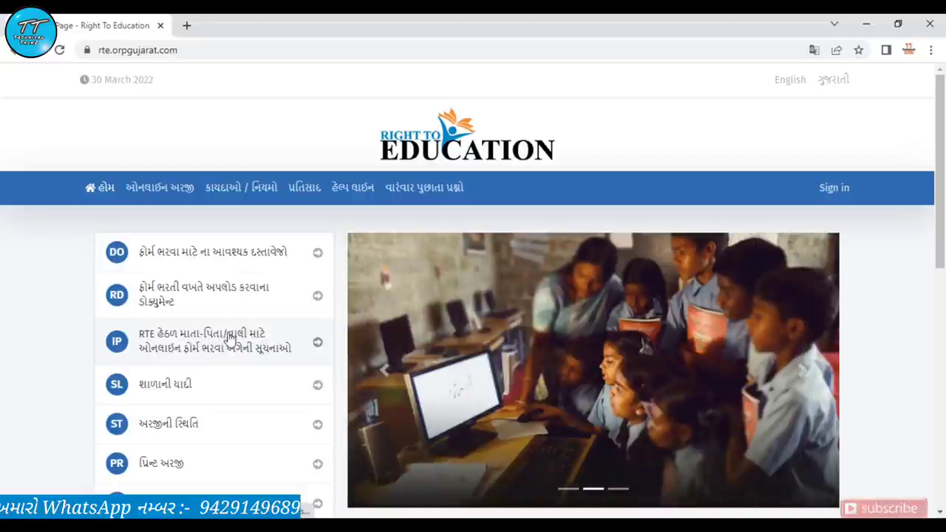
# Scroll down the home page and open the Application Status (અરજીની સ્થિતિ) page
pyautogui.scroll(-1, 249, 336)
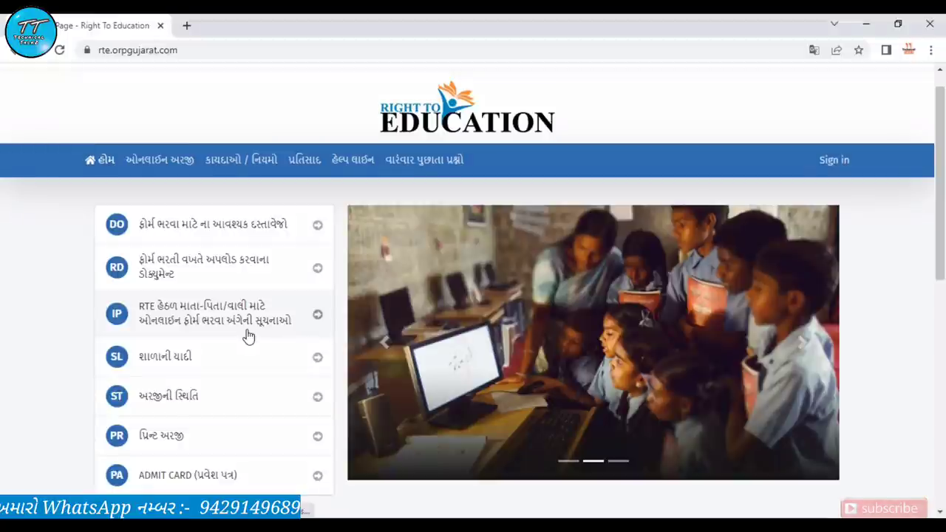
pyautogui.scroll(-2, 249, 337)
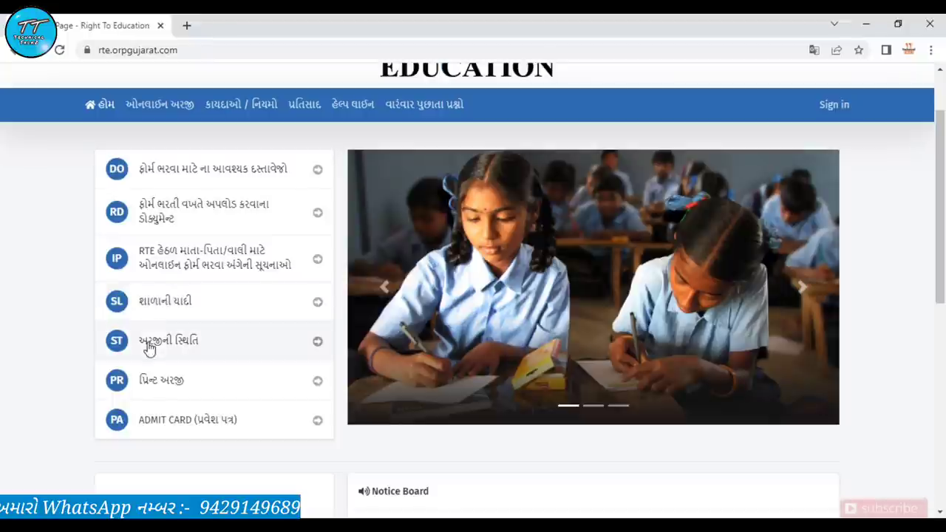
pyautogui.click(283, 359)
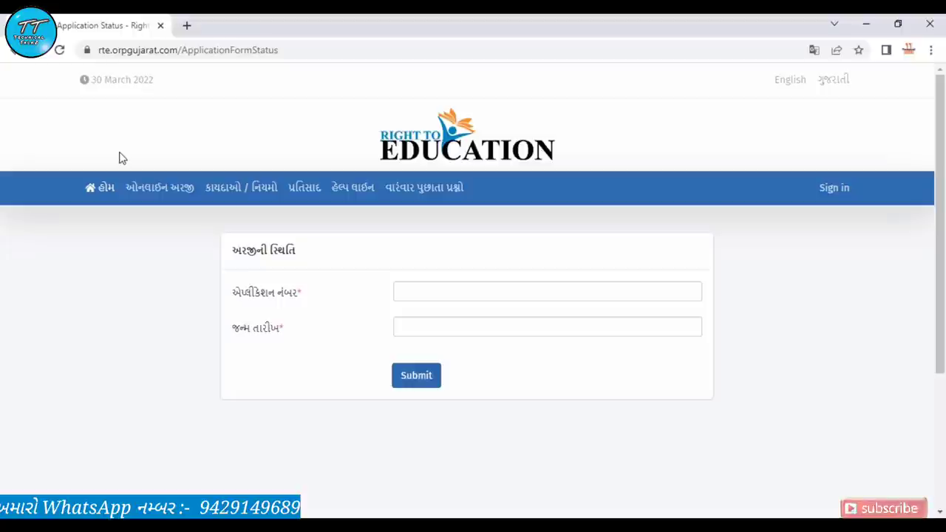
# Go back to the portal home page and scroll through the notice board and footer
pyautogui.click(15, 50)
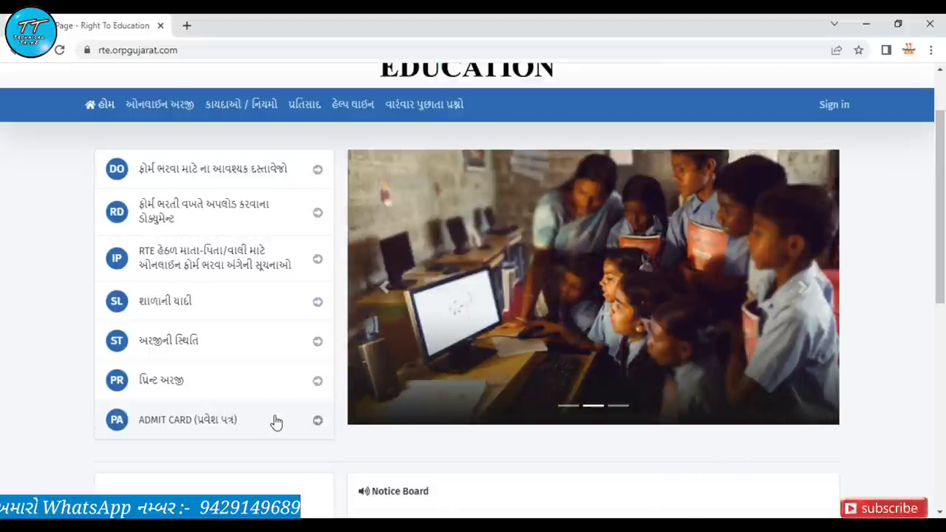
pyautogui.scroll(-5, 275, 421)
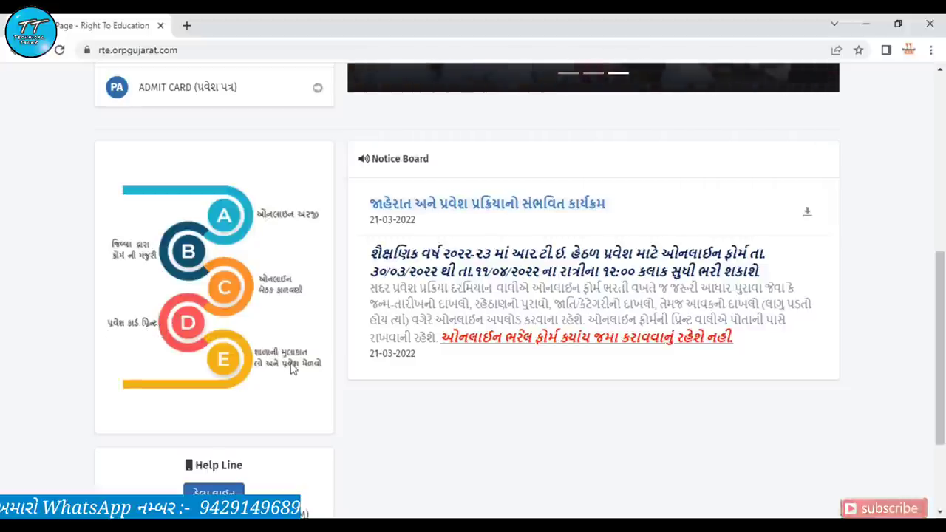
pyautogui.scroll(-2, 313, 373)
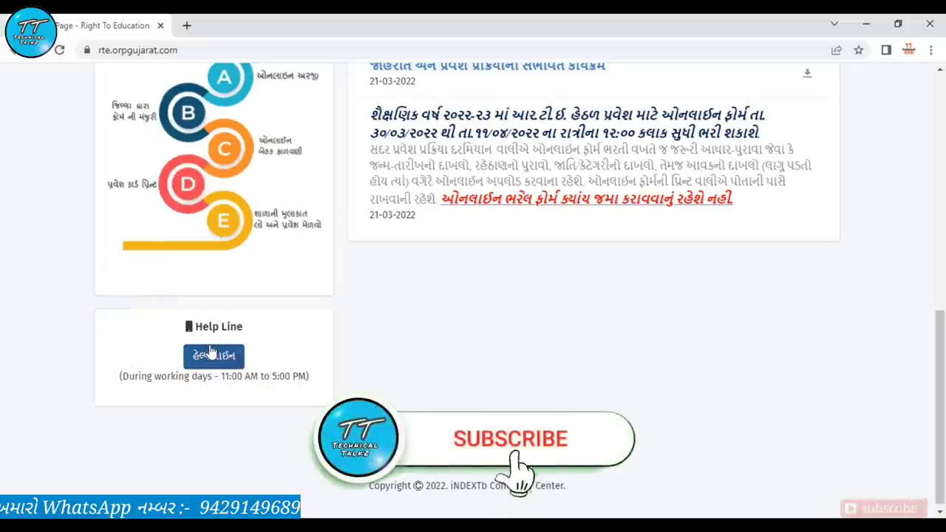
pyautogui.scroll(-1, 211, 352)
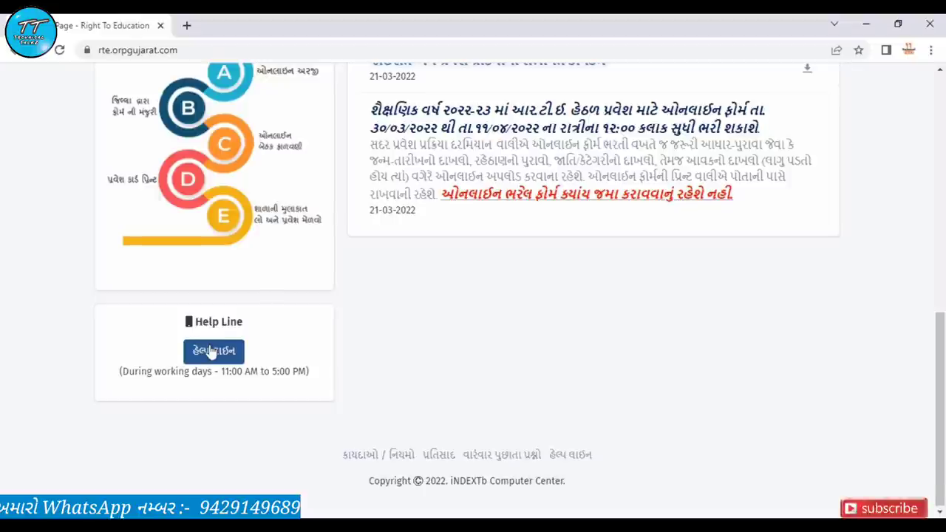
pyautogui.scroll(10, 211, 352)
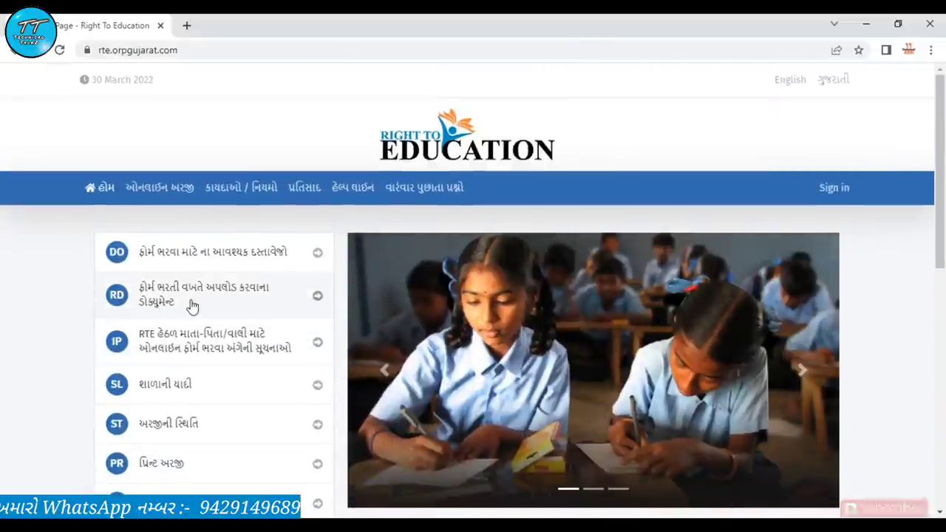
# Start a new application under Online Application (ઓનલાઇન અરજી) with the New Application button
pyautogui.click(166, 190)
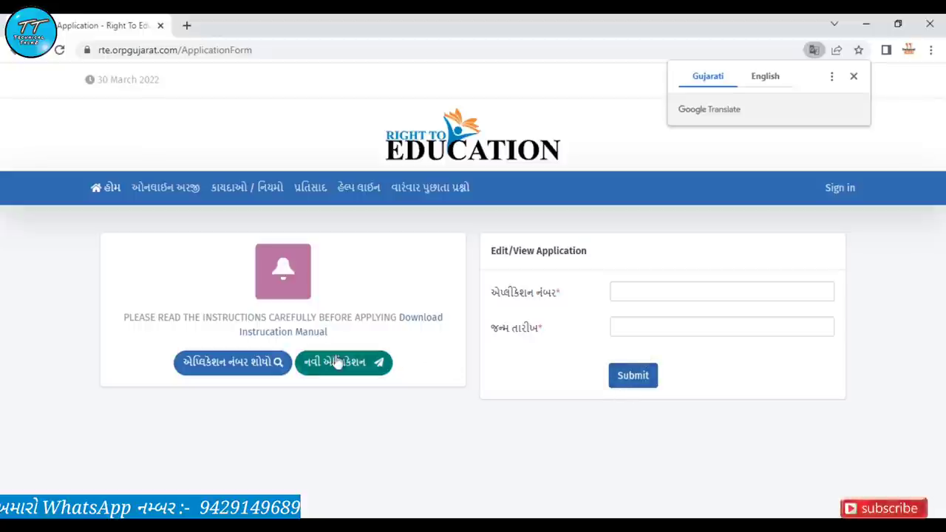
pyautogui.click(366, 362)
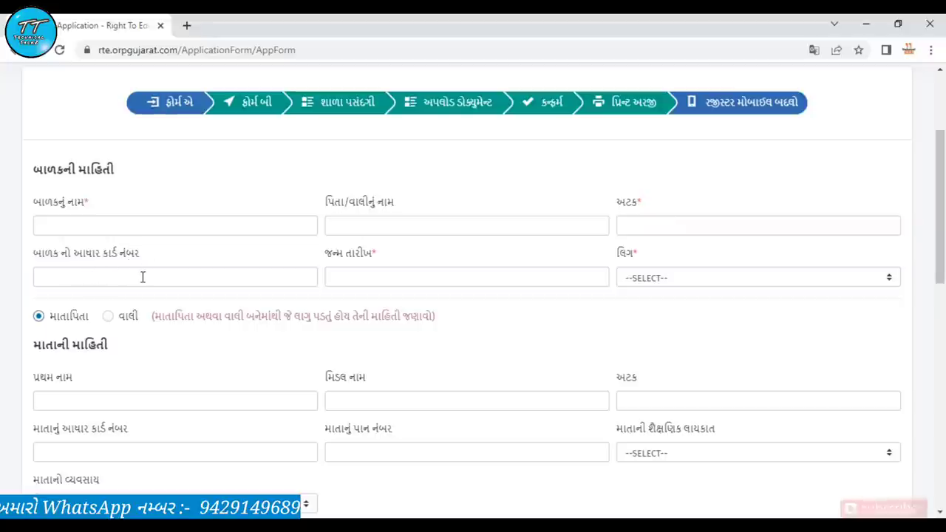
# Set the child's gender (લિંગ) to OTHER and scroll down to the parents' sections
pyautogui.click(393, 278)
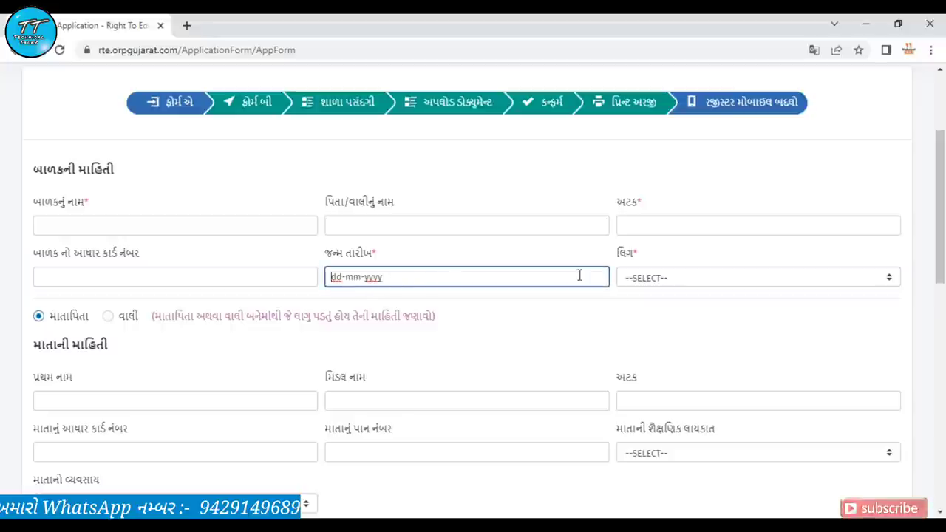
pyautogui.click(632, 280)
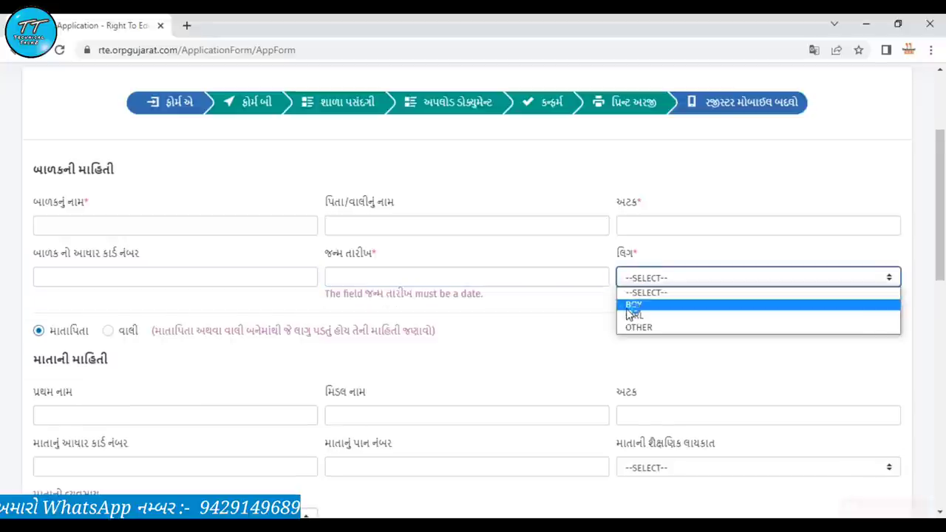
pyautogui.click(630, 306)
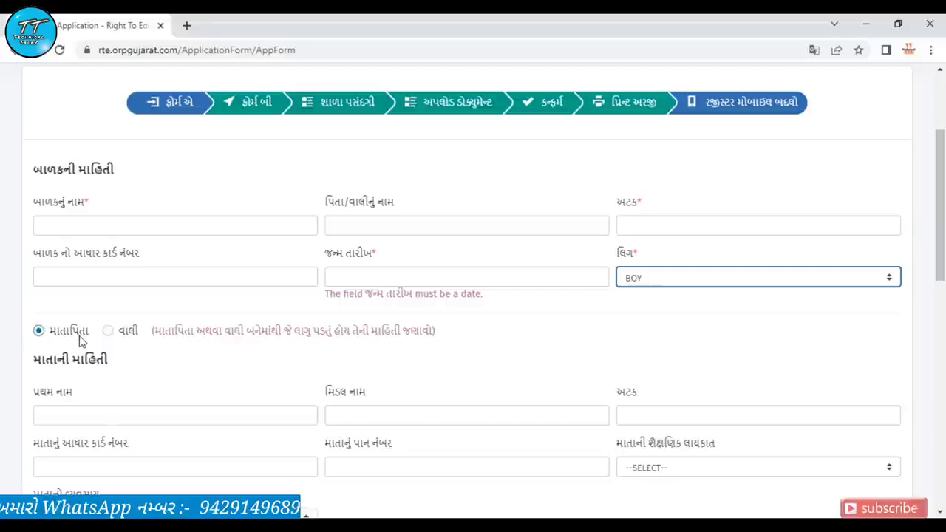
pyautogui.press('Down')
pyautogui.press('Down')
pyautogui.click(160, 370)
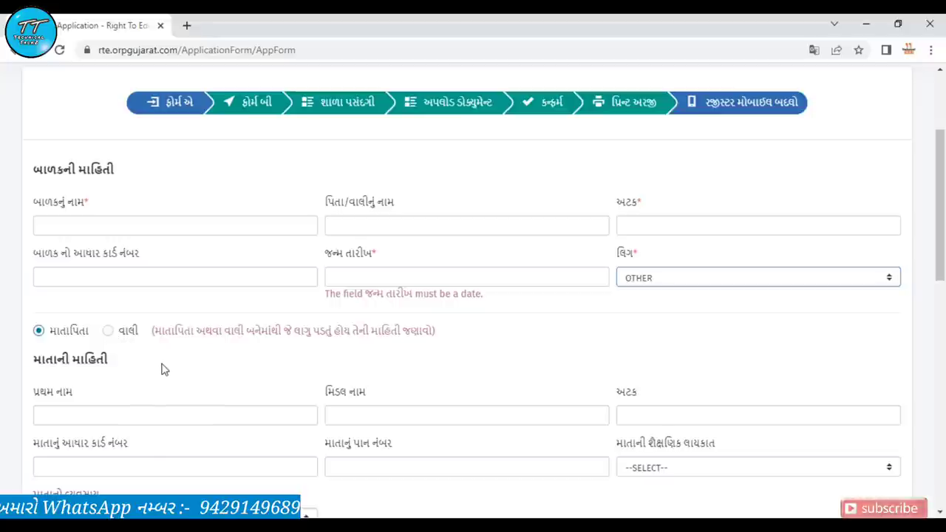
pyautogui.scroll(-2, 163, 366)
pyautogui.scroll(-3, 162, 366)
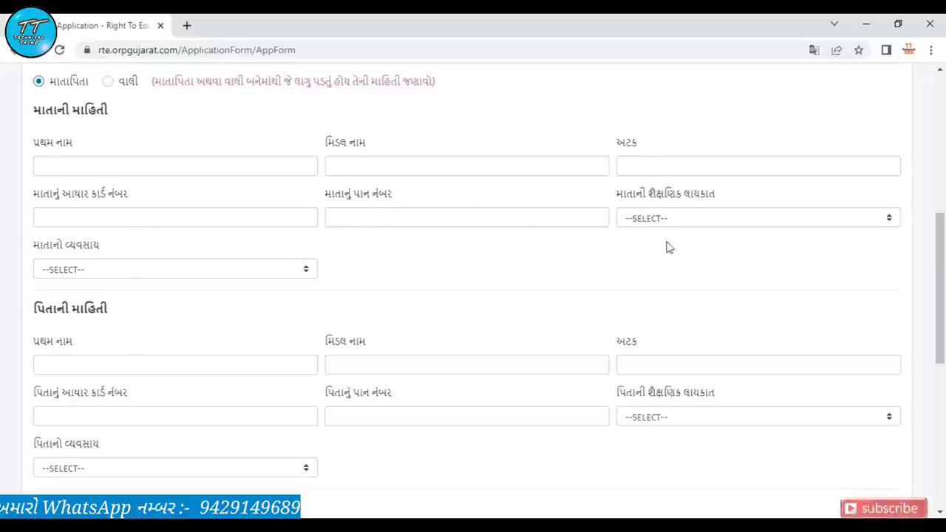
# Set the mother's education to Below SSC and her occupation to Unemployed
pyautogui.click(709, 220)
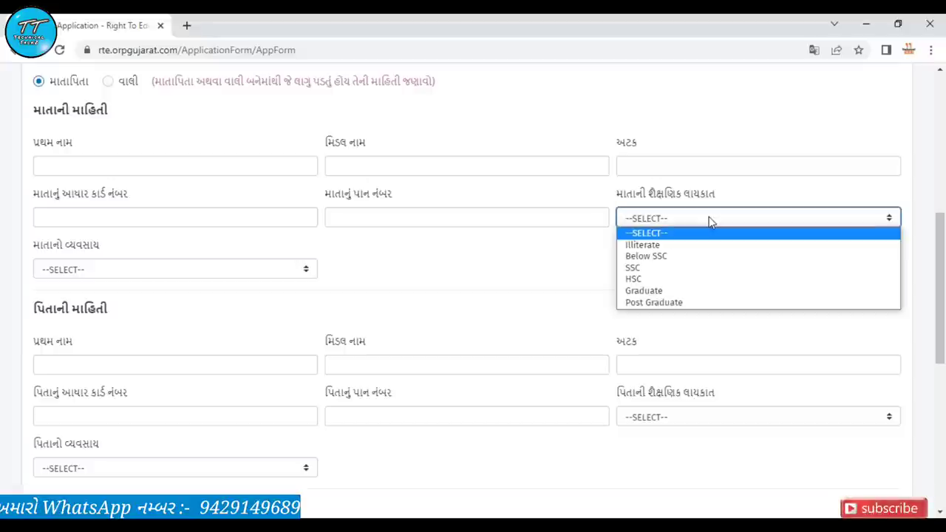
pyautogui.click(666, 256)
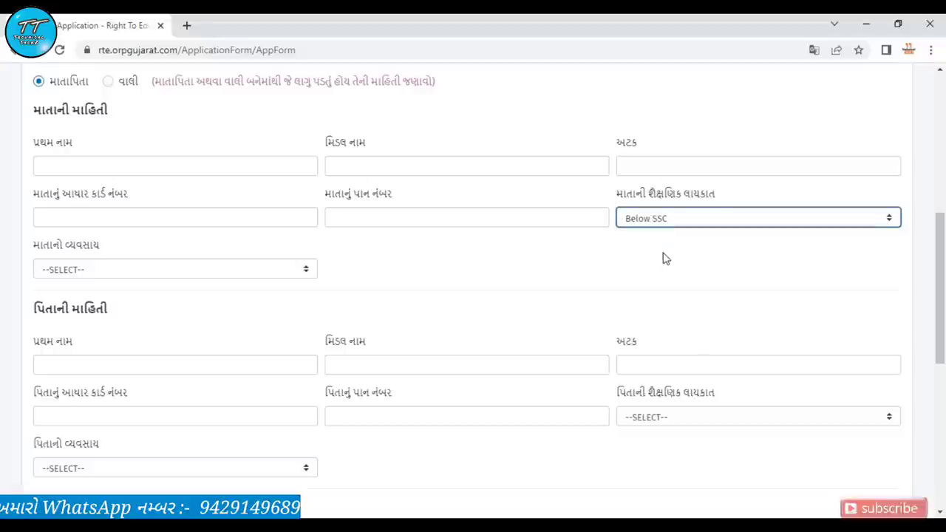
pyautogui.click(234, 271)
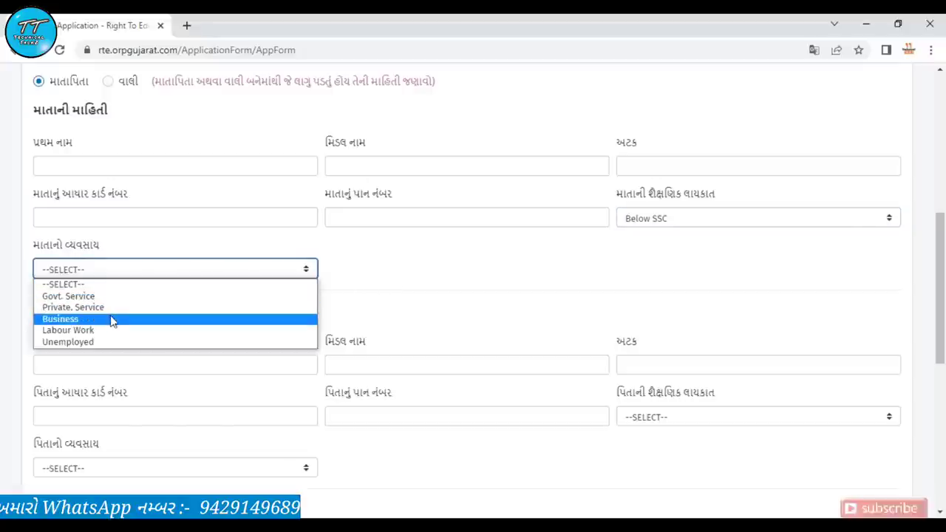
pyautogui.click(79, 342)
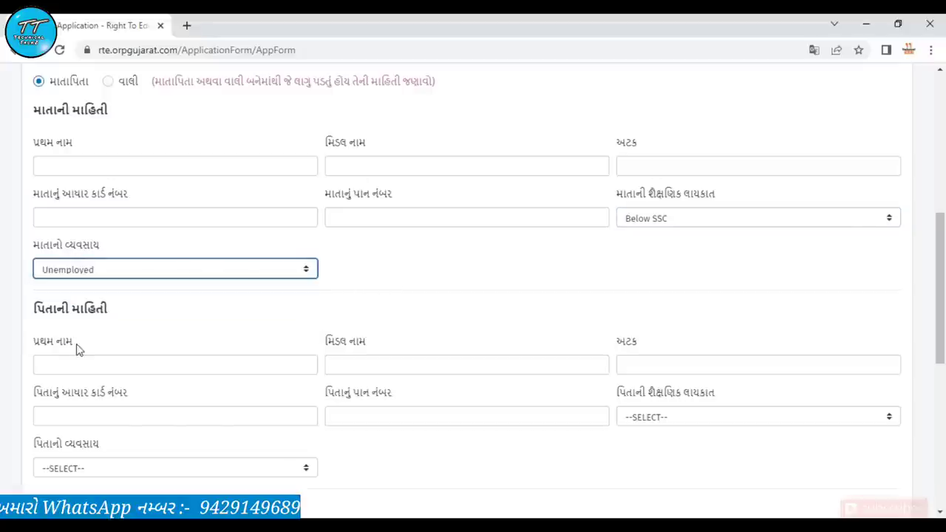
# Set the father's occupation to Labour Work
pyautogui.click(337, 319)
pyautogui.scroll(-2, 337, 319)
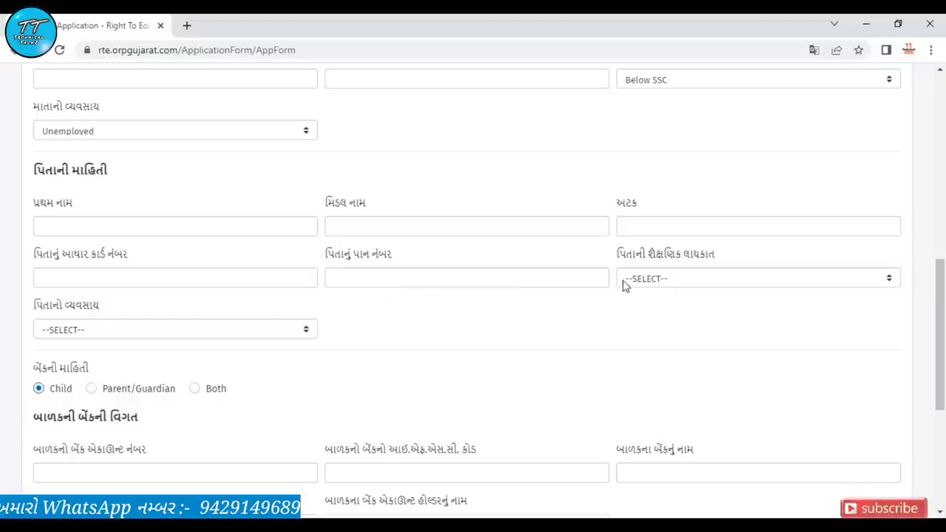
pyautogui.click(114, 332)
pyautogui.click(68, 390)
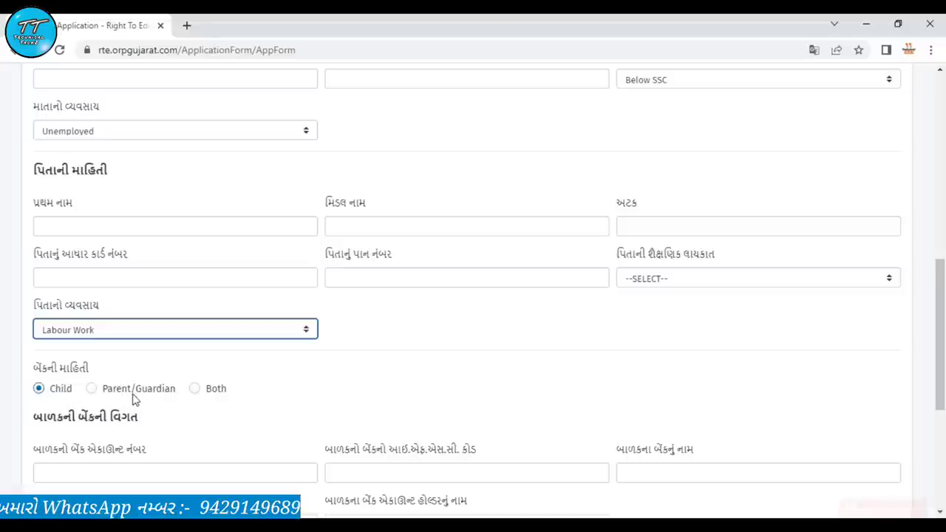
# Switch bank details to the parent/guardian, go through its fields, and continue to Form B
pyautogui.scroll(-4, 268, 393)
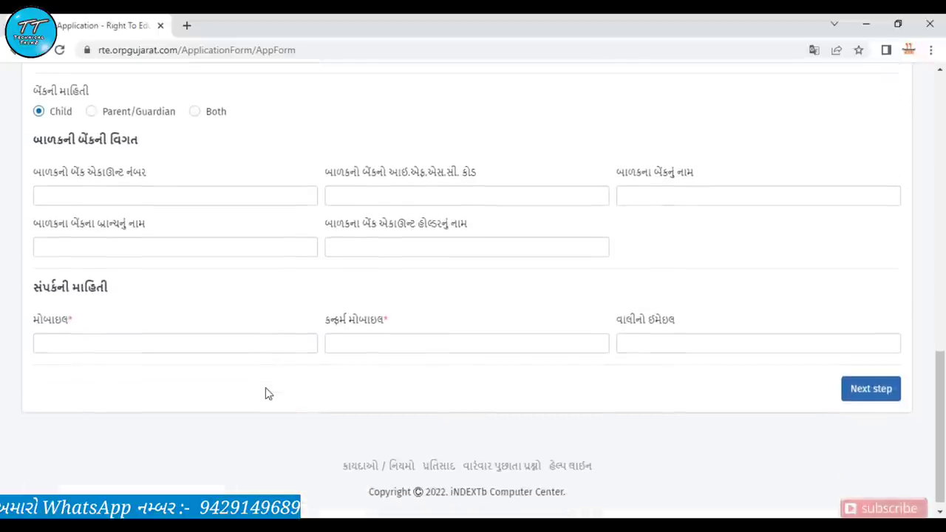
pyautogui.click(109, 117)
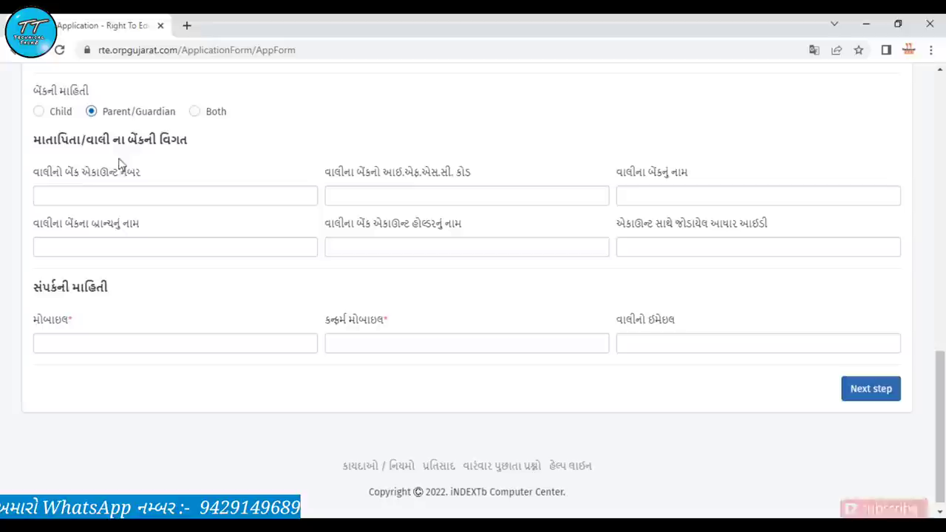
pyautogui.click(60, 194)
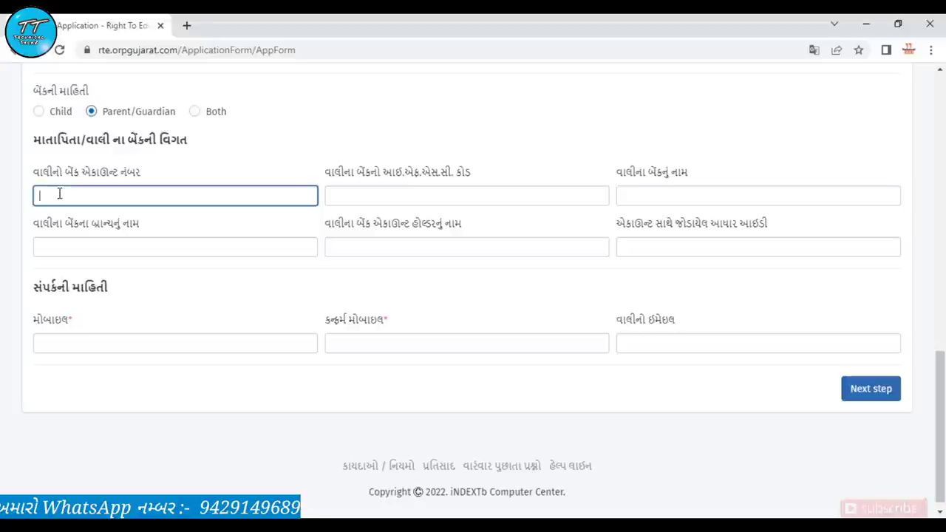
pyautogui.click(392, 196)
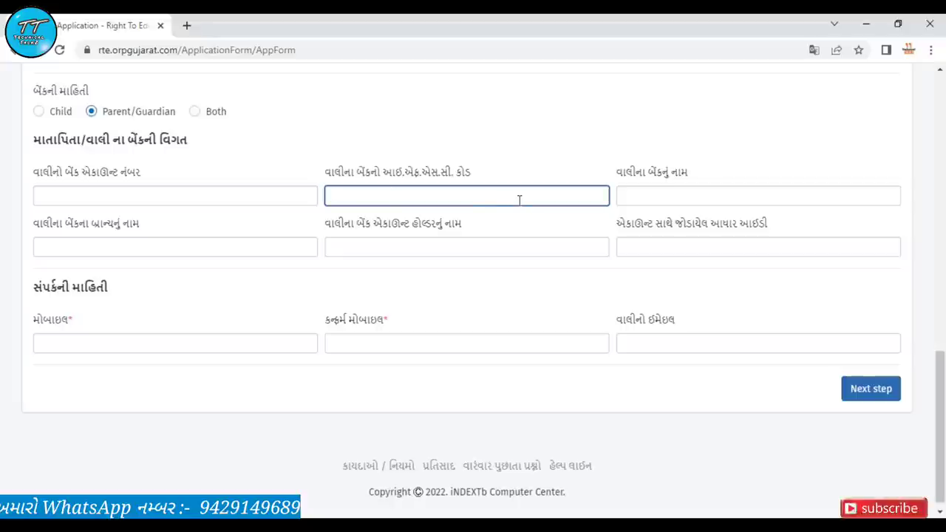
pyautogui.click(646, 196)
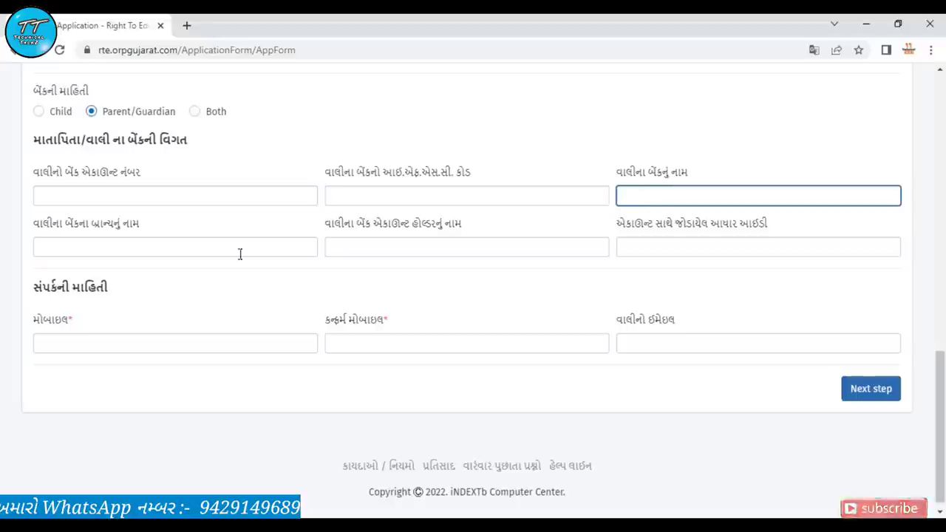
pyautogui.click(112, 243)
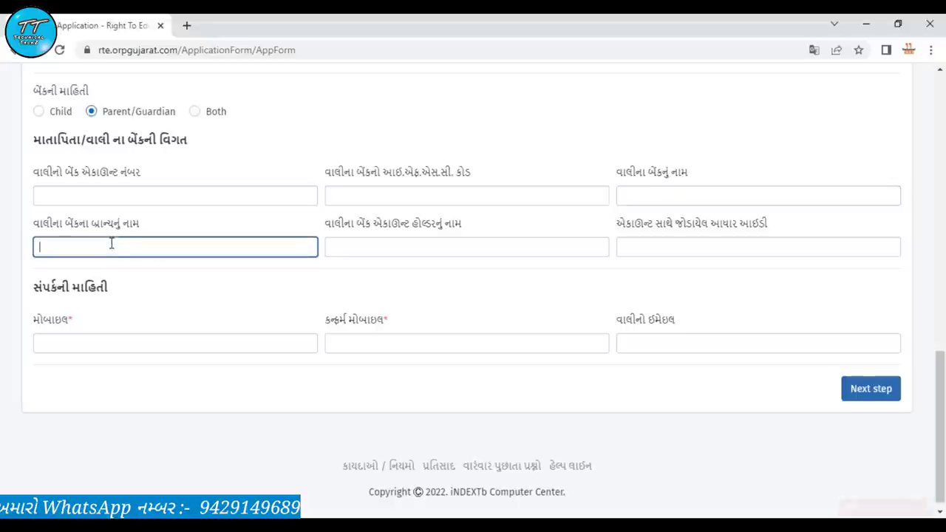
pyautogui.click(351, 252)
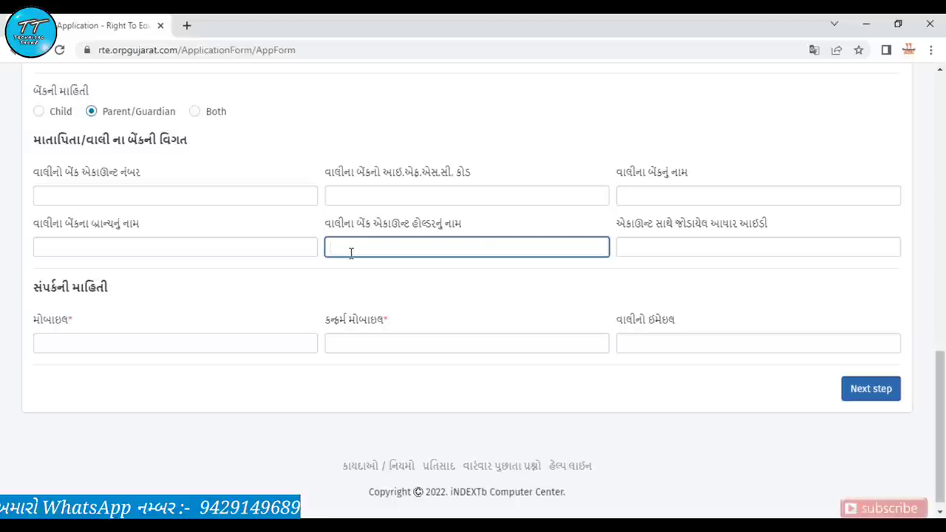
pyautogui.click(626, 252)
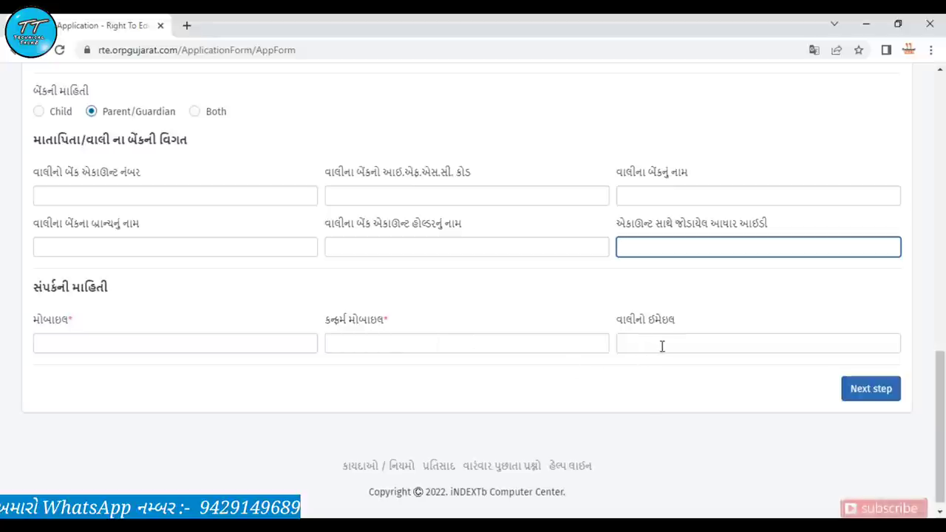
pyautogui.click(841, 399)
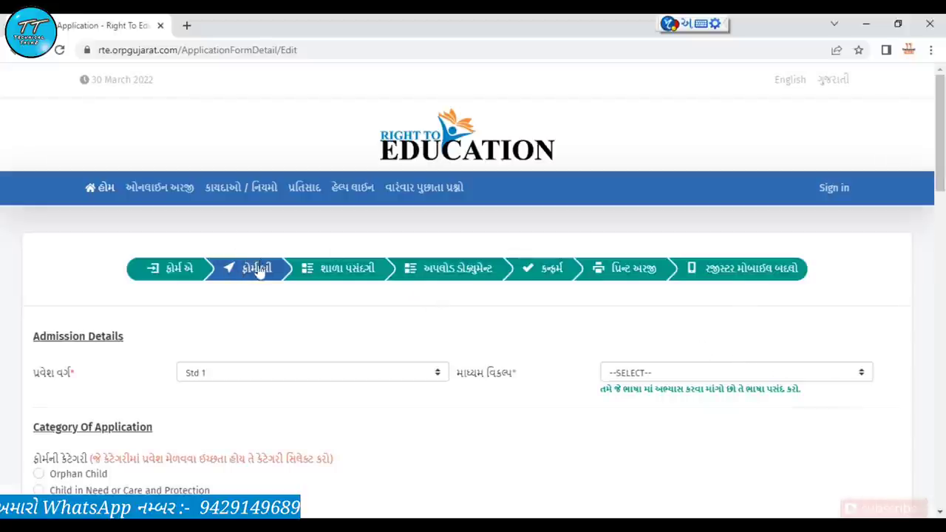
# Pick GUJARATI as the medium of instruction, then reset the medium to unselected
pyautogui.scroll(-3, 251, 273)
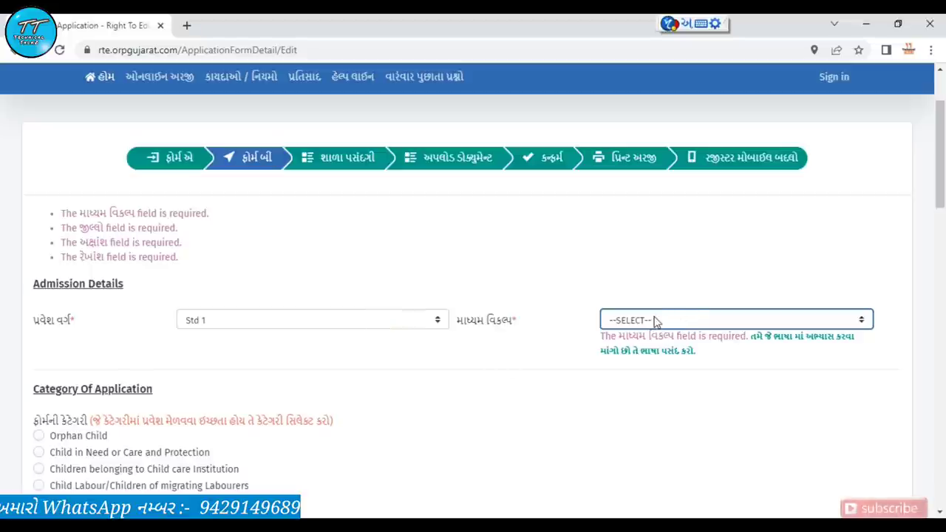
pyautogui.click(655, 321)
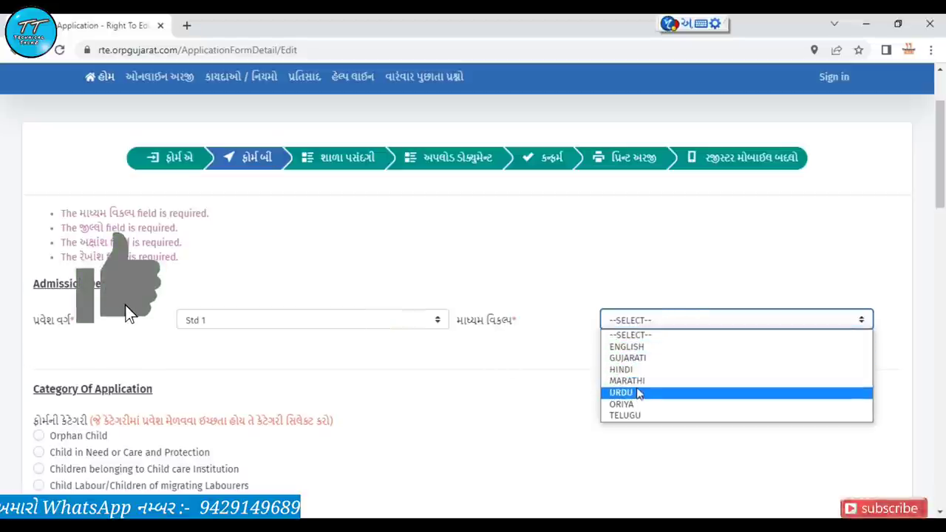
pyautogui.click(642, 359)
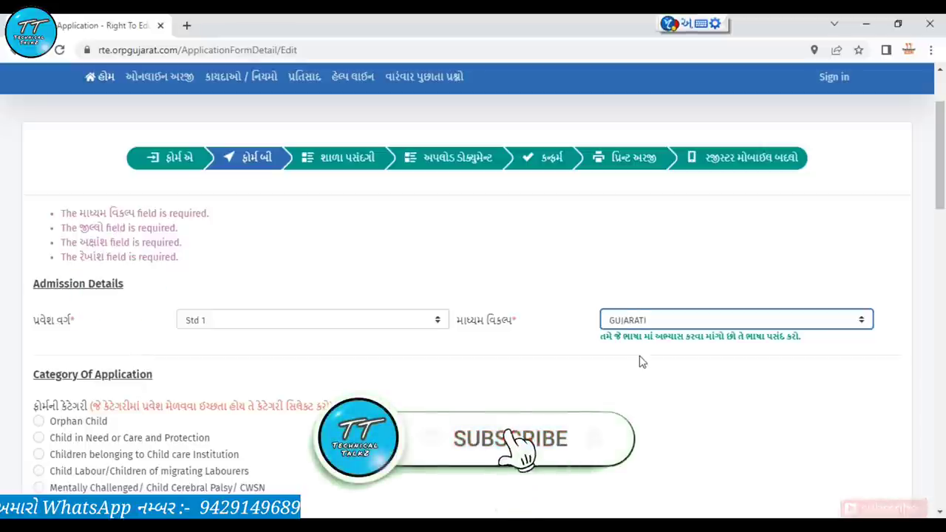
pyautogui.click(640, 320)
pyautogui.click(628, 333)
pyautogui.scroll(-2, 53, 254)
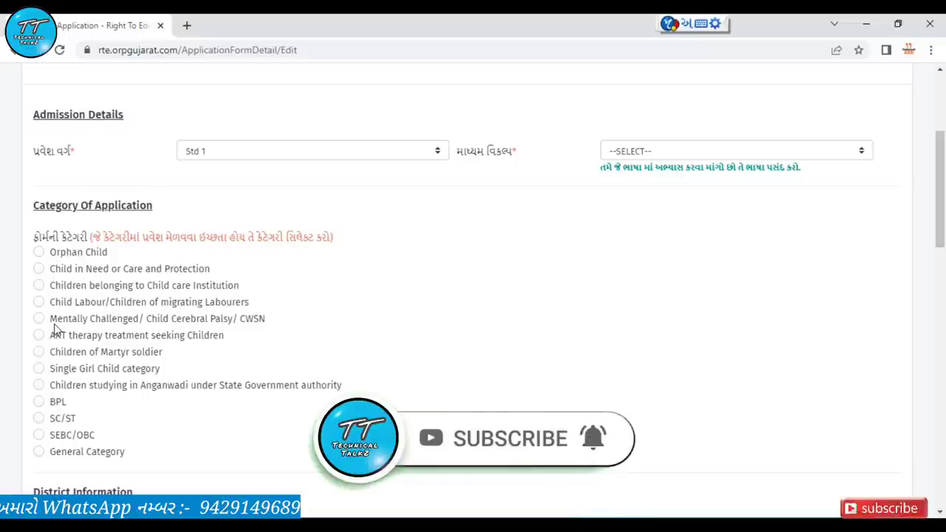
# Set the application category to SEBC/OBC, keep NDNT at No, and mark the area Urban
pyautogui.click(56, 441)
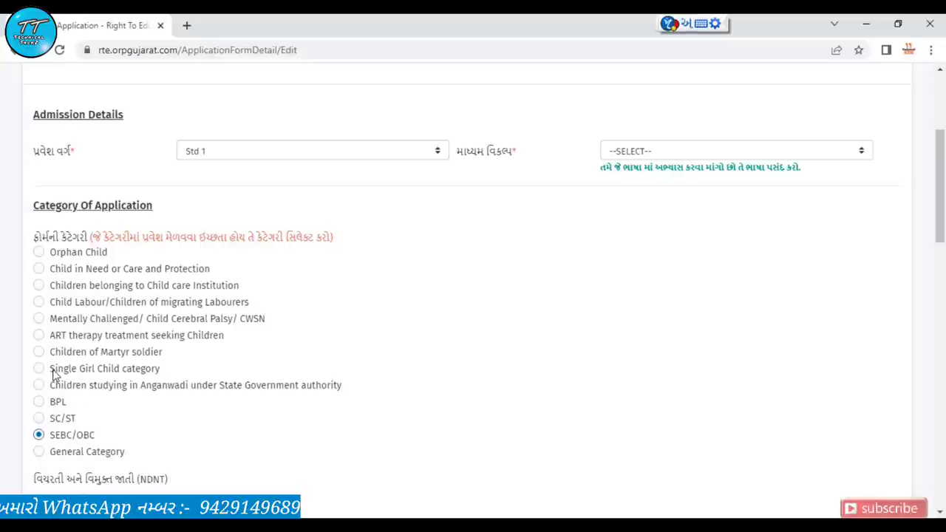
pyautogui.press('Down')
pyautogui.press('Down')
pyautogui.press('Down')
pyautogui.press('Down')
pyautogui.press('Down')
pyautogui.press('Down')
pyautogui.press('Down')
pyautogui.press('Down')
pyautogui.press('Down')
pyautogui.press('Down')
pyautogui.press('Down')
pyautogui.press('Down')
pyautogui.press('Down')
pyautogui.press('Up')
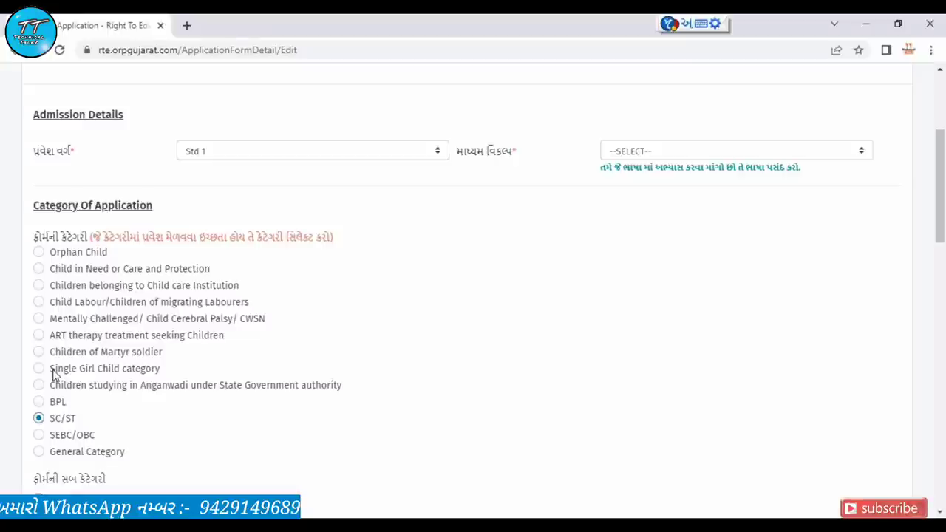
pyautogui.press('Down')
pyautogui.scroll(-4, 30, 296)
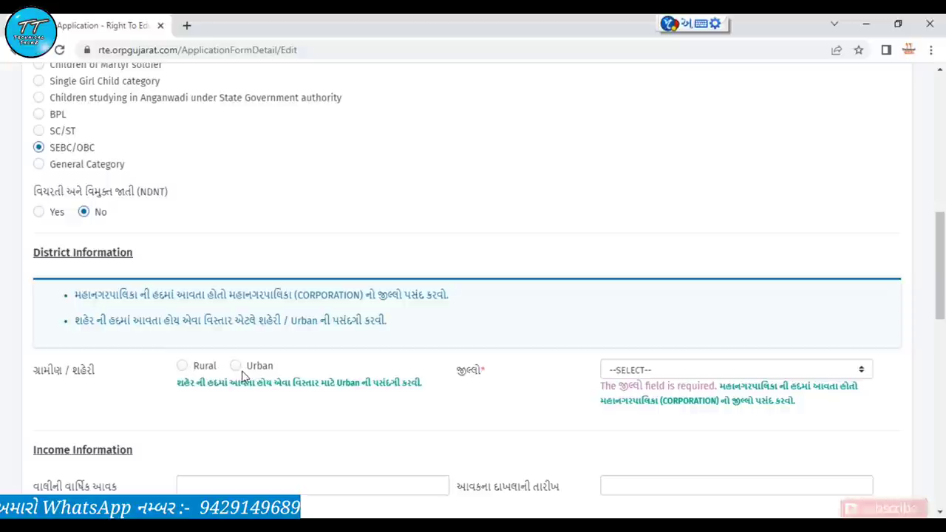
pyautogui.click(235, 365)
# Select BHAVNAGAR CORPORATION (CITY) as the district and scroll down to the Locate Location map
pyautogui.click(693, 371)
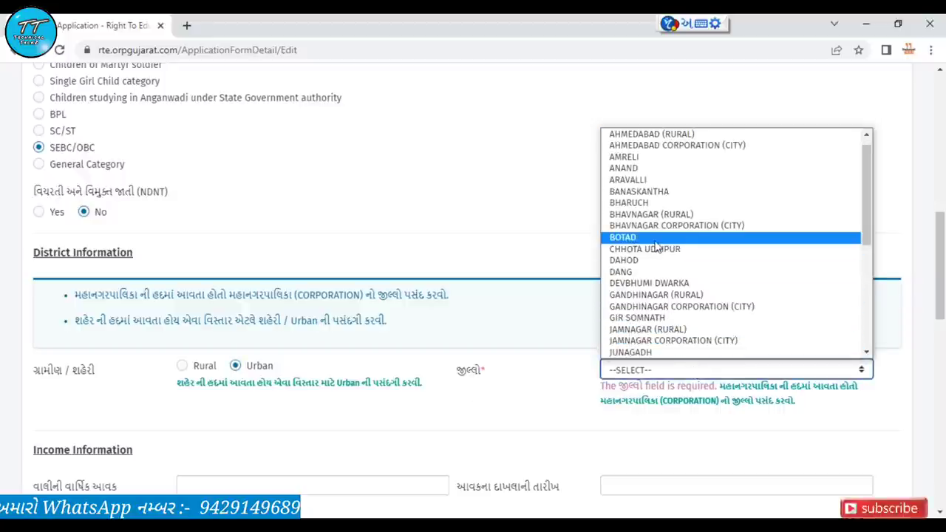
pyautogui.click(655, 224)
pyautogui.scroll(-4, 446, 426)
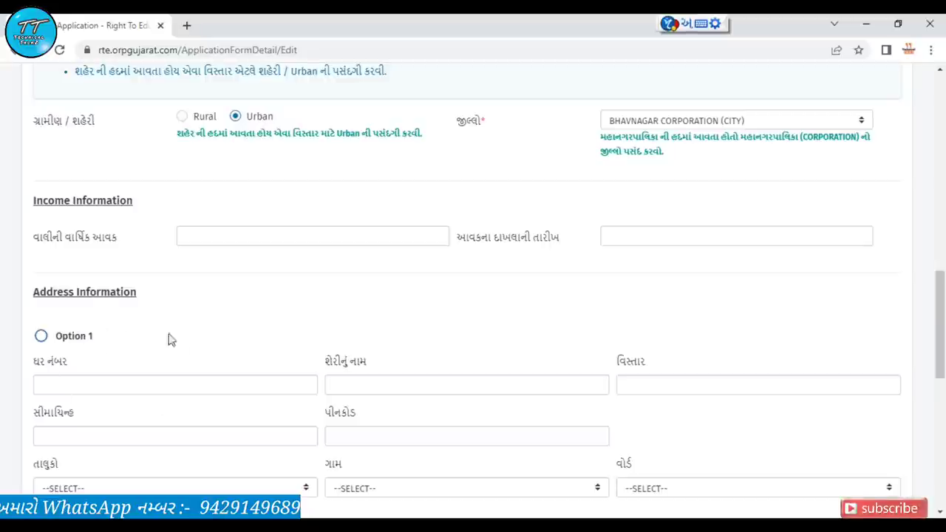
pyautogui.scroll(-1, 217, 307)
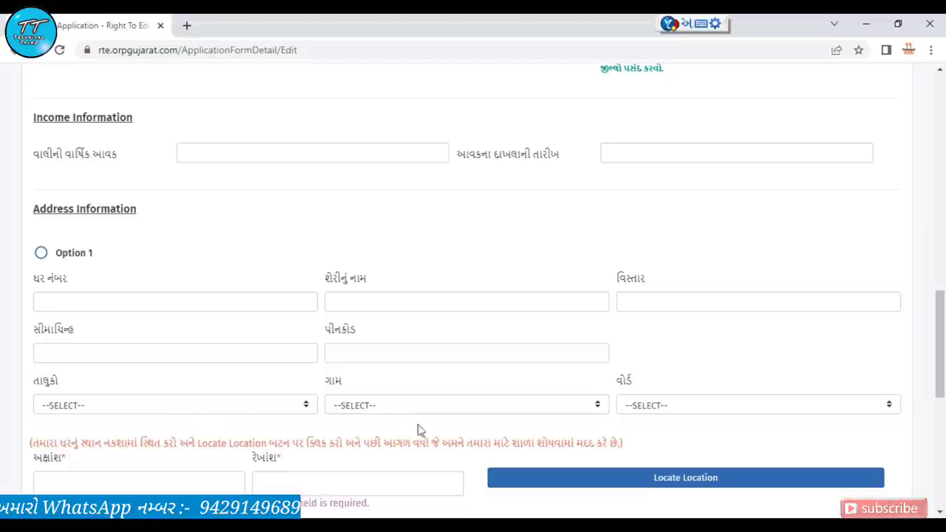
pyautogui.scroll(-3, 646, 452)
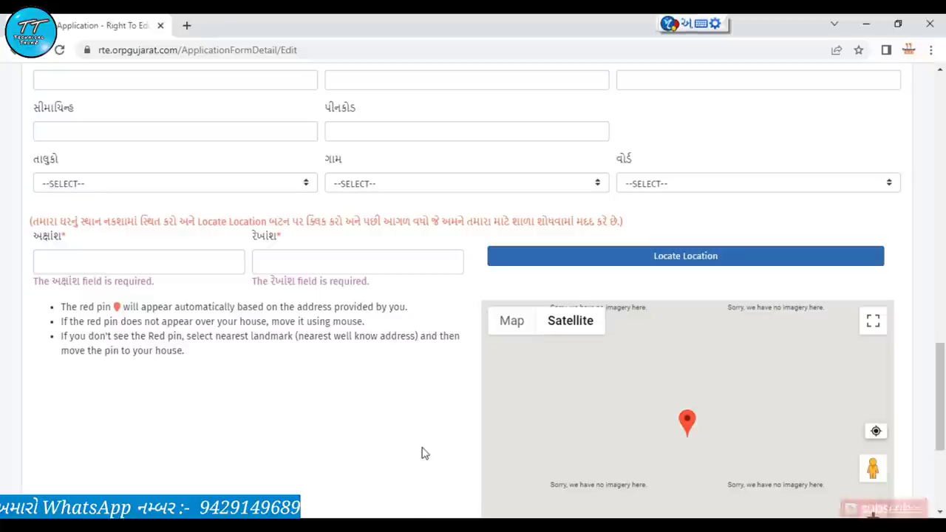
pyautogui.scroll(-2, 422, 453)
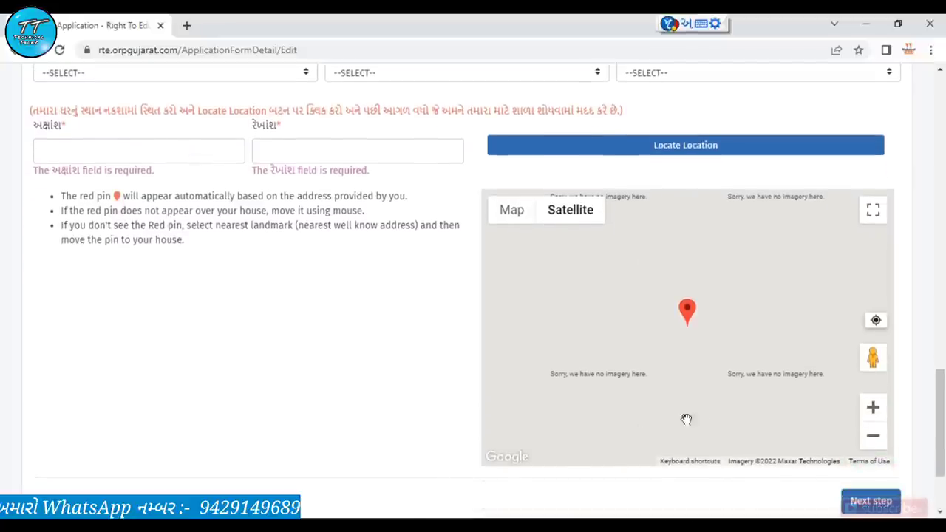
# Fill the home location from the device position (23.022505, 72.5713621) by allowing location access
pyautogui.click(570, 210)
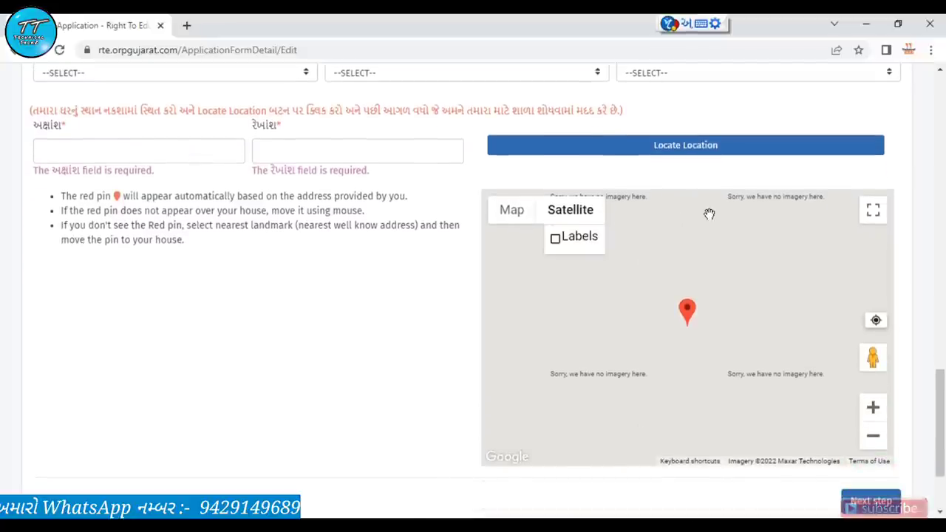
pyautogui.click(876, 323)
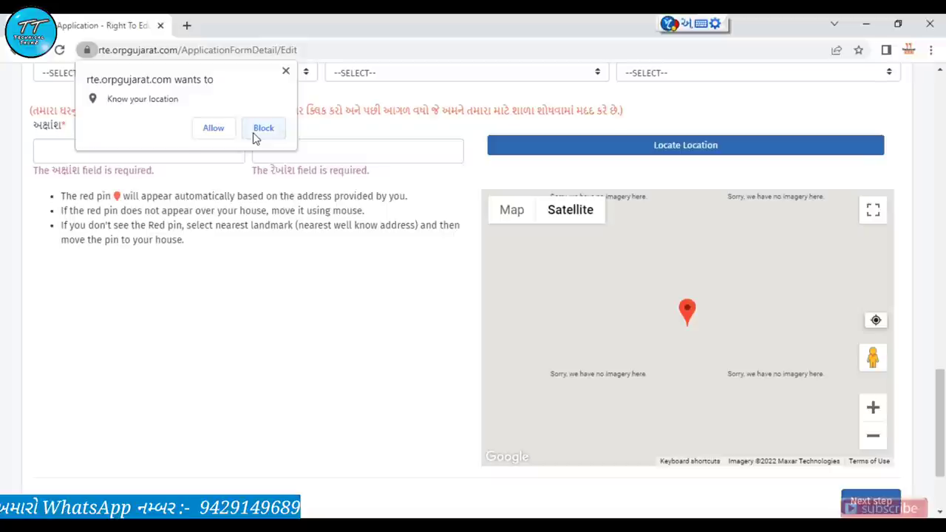
pyautogui.click(214, 135)
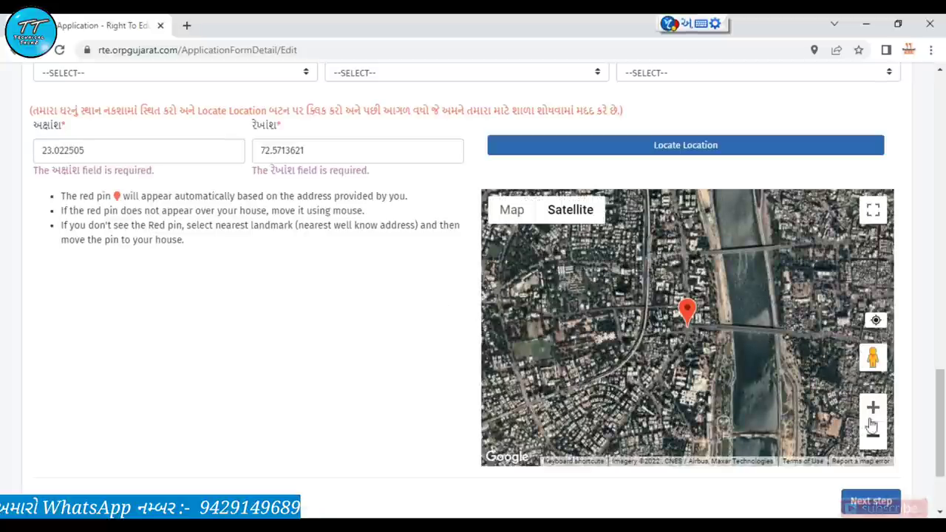
# Zoom in and out around the red pin and shift the map slightly
pyautogui.click(873, 409)
pyautogui.click(873, 409)
pyautogui.click(873, 436)
pyautogui.click(873, 436)
pyautogui.click(873, 436)
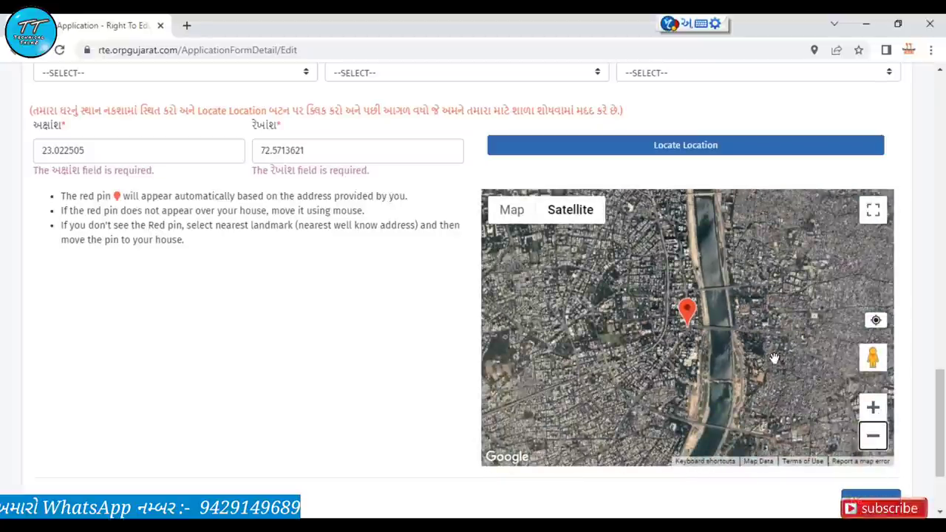
pyautogui.click(749, 272)
pyautogui.moveTo(748, 272); pyautogui.dragTo(739, 301)
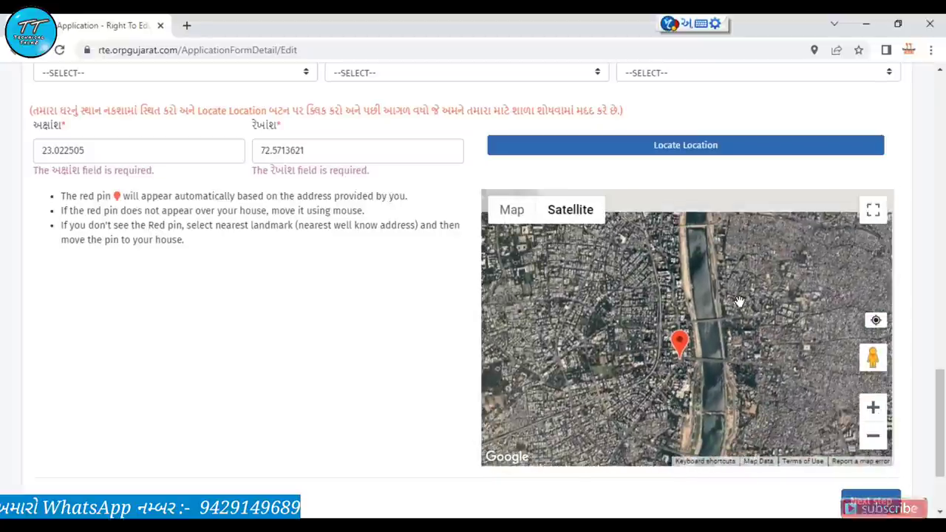
# View the satellite map full screen, pan and zoom around, then exit back to the form
pyautogui.click(867, 220)
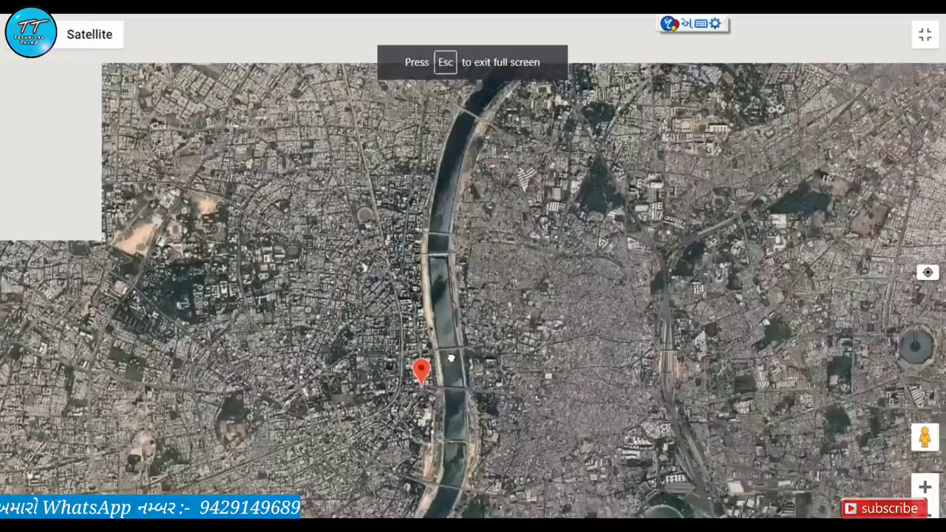
pyautogui.moveTo(450, 359); pyautogui.dragTo(547, 466)
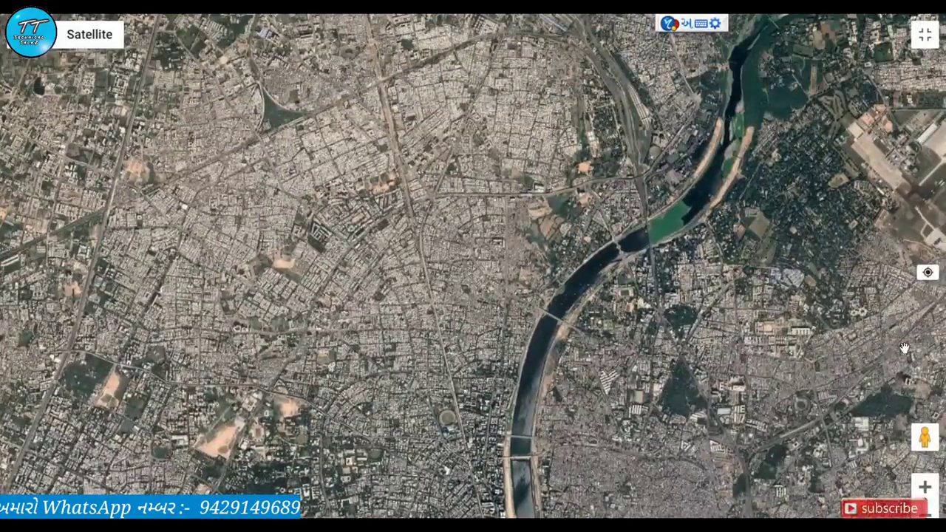
pyautogui.click(925, 487)
pyautogui.click(925, 487)
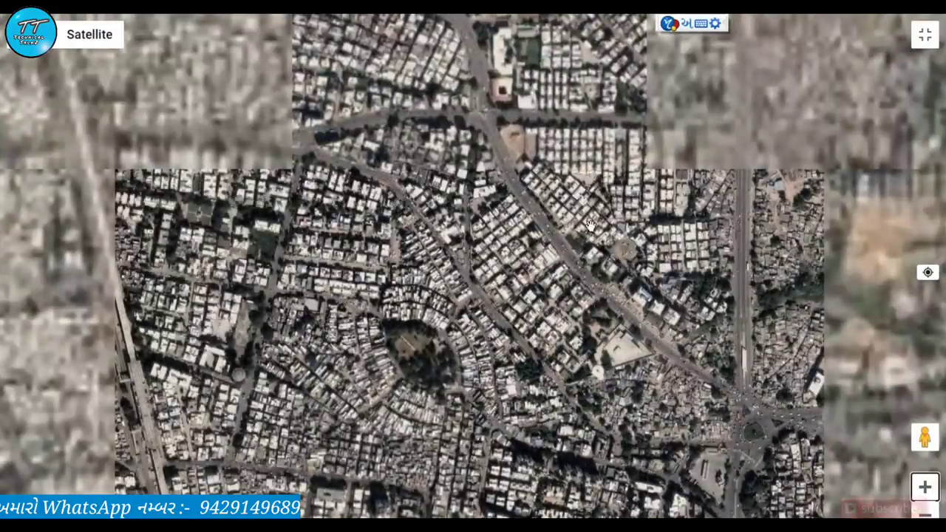
pyautogui.scroll(2, 506, 201)
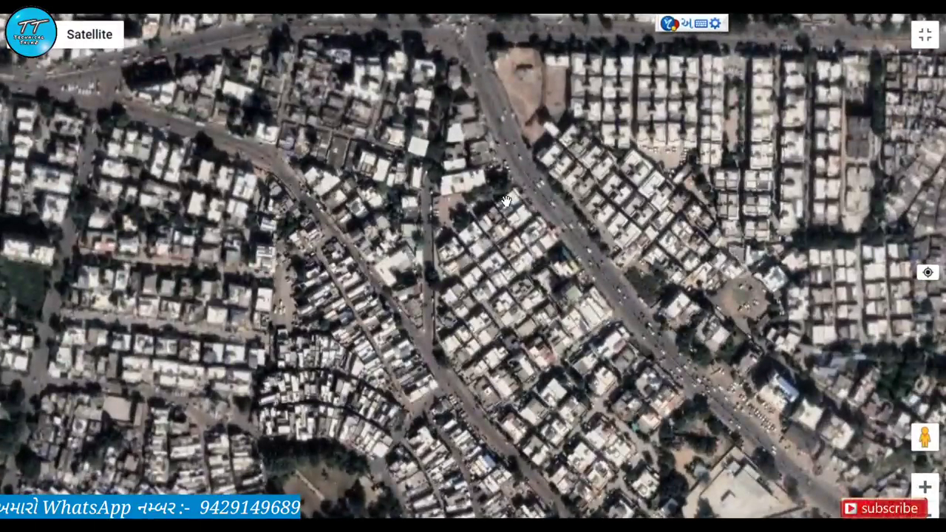
pyautogui.scroll(2, 505, 201)
pyautogui.scroll(-2, 506, 201)
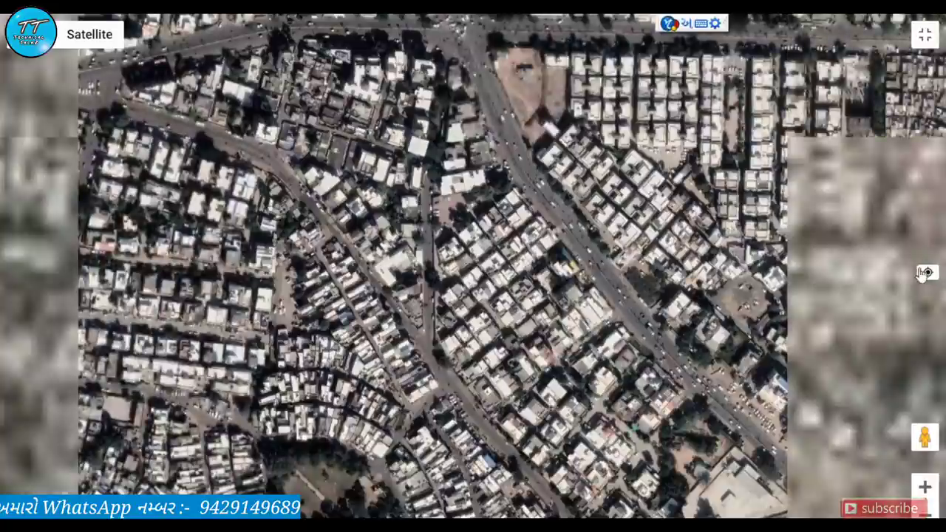
pyautogui.press('Escape')
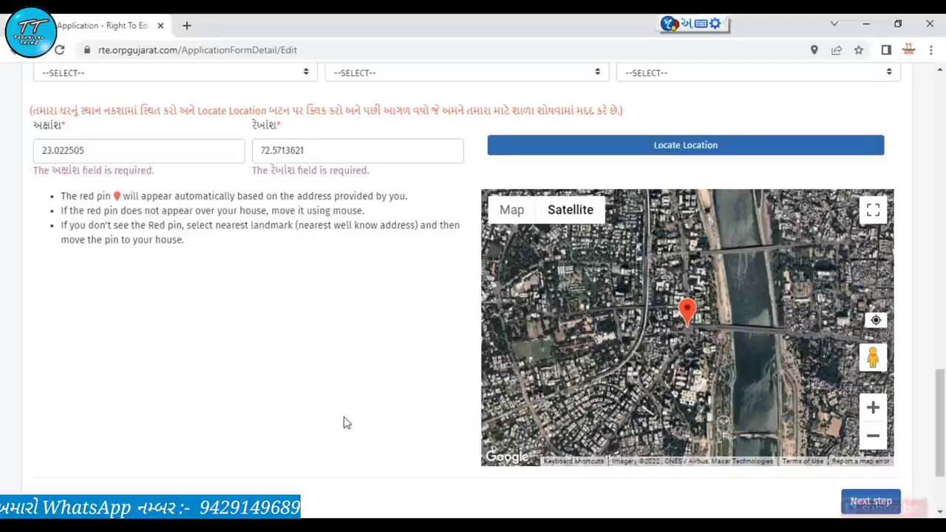
# Select GUJARATI in the માધ્યમ વિકલ્પ medium of instruction dropdown on Form B
pyautogui.scroll(15, 344, 423)
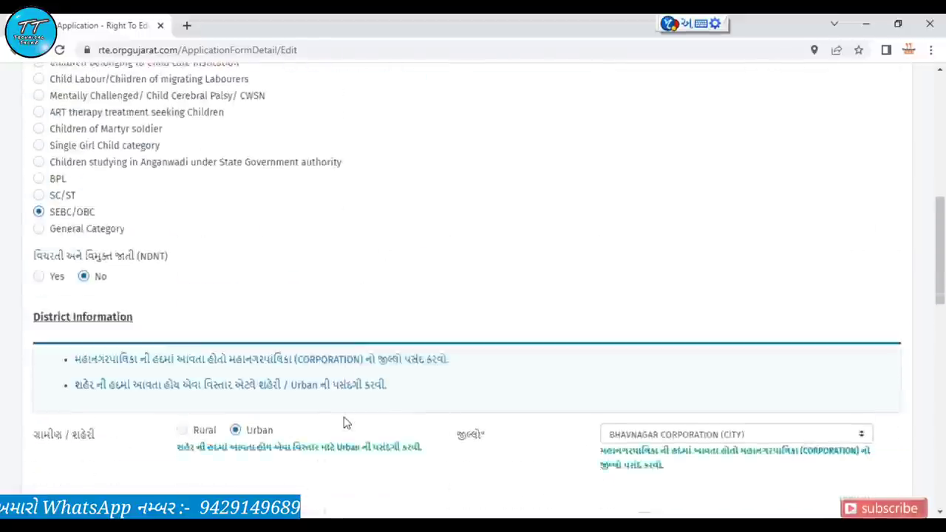
pyautogui.scroll(1, 344, 422)
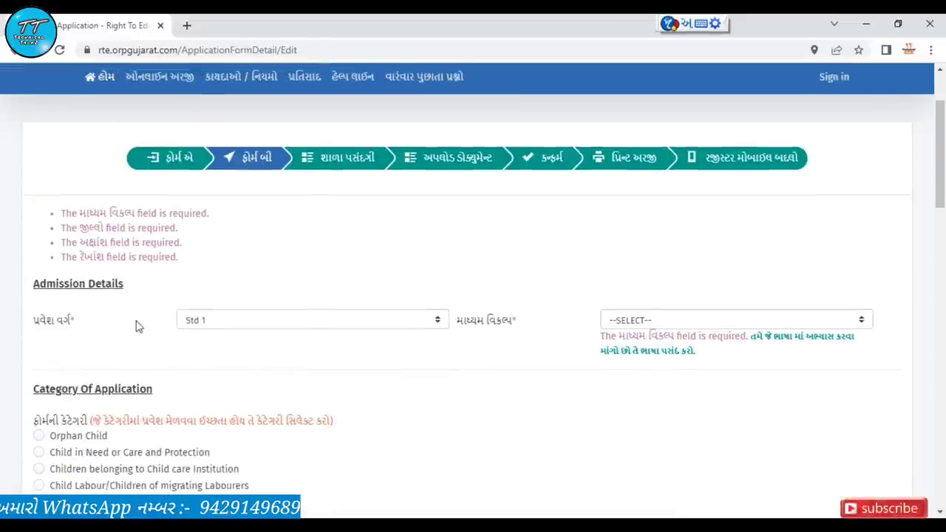
pyautogui.click(656, 320)
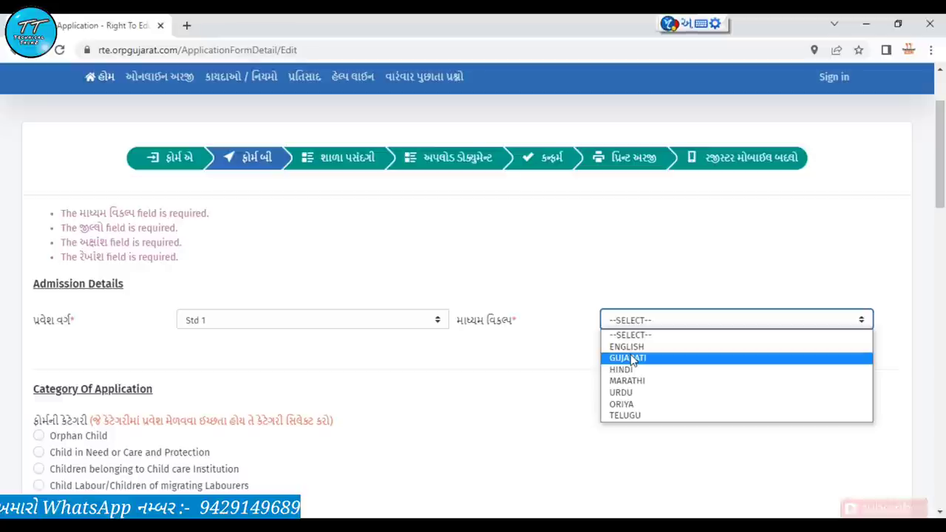
pyautogui.click(632, 358)
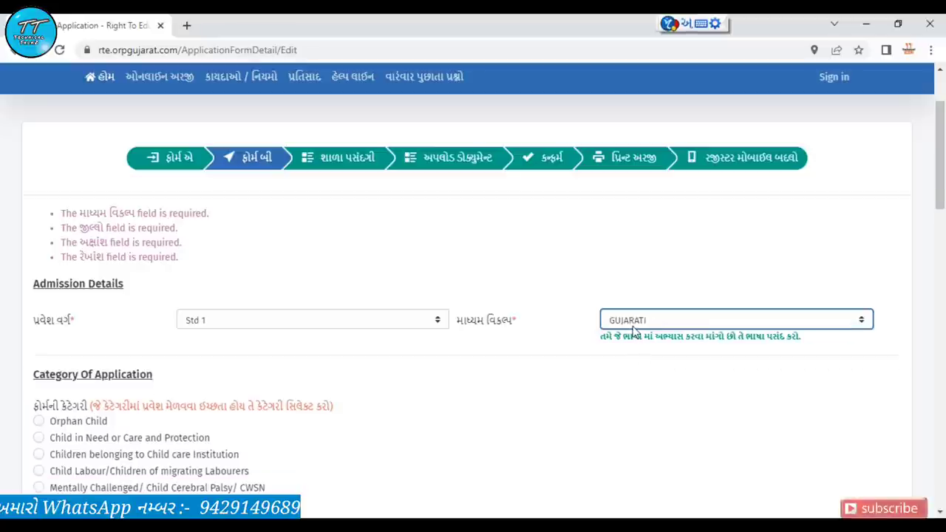
pyautogui.click(634, 321)
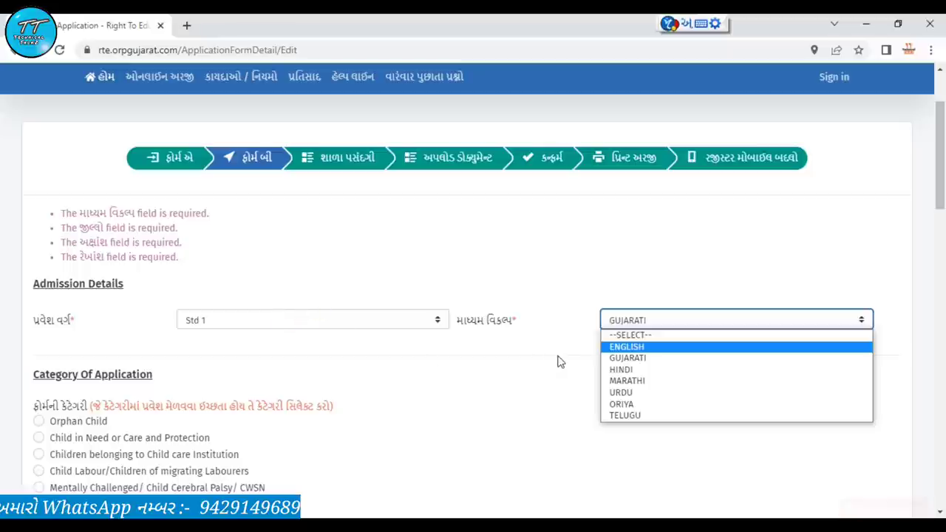
pyautogui.click(559, 361)
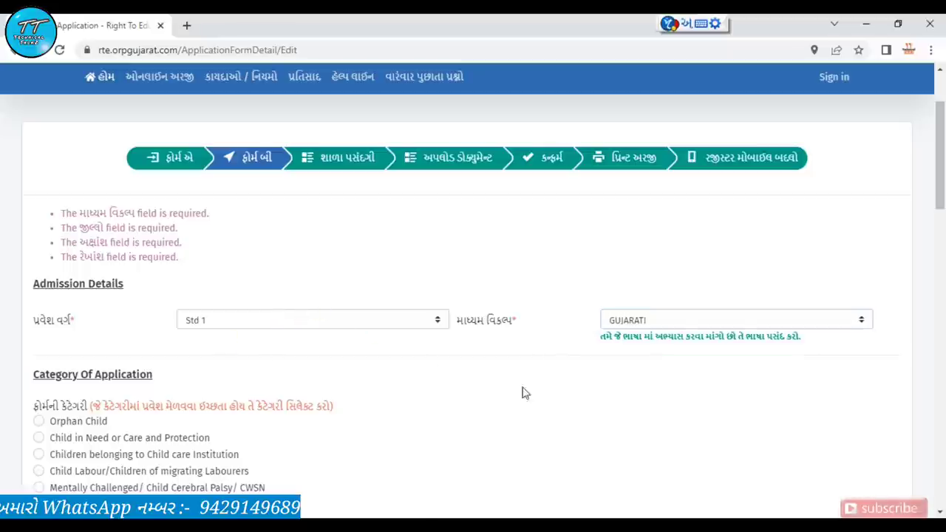
pyautogui.click(628, 325)
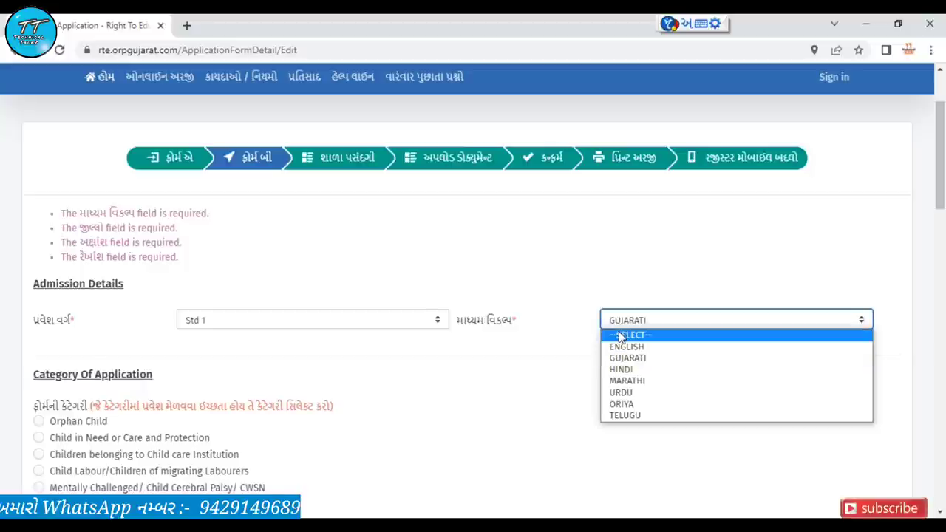
pyautogui.click(628, 332)
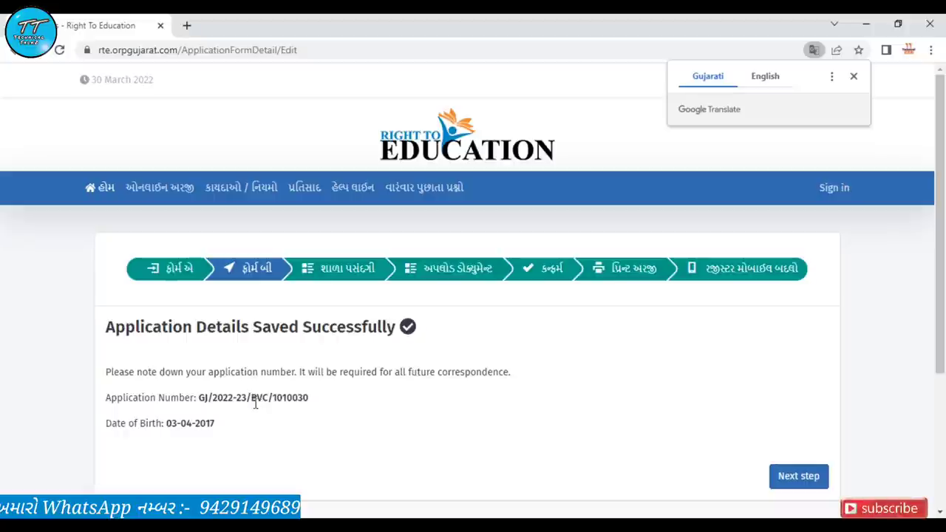
# Highlight the application number and child's date of birth, then continue to school preferences
pyautogui.doubleClick(258, 398)
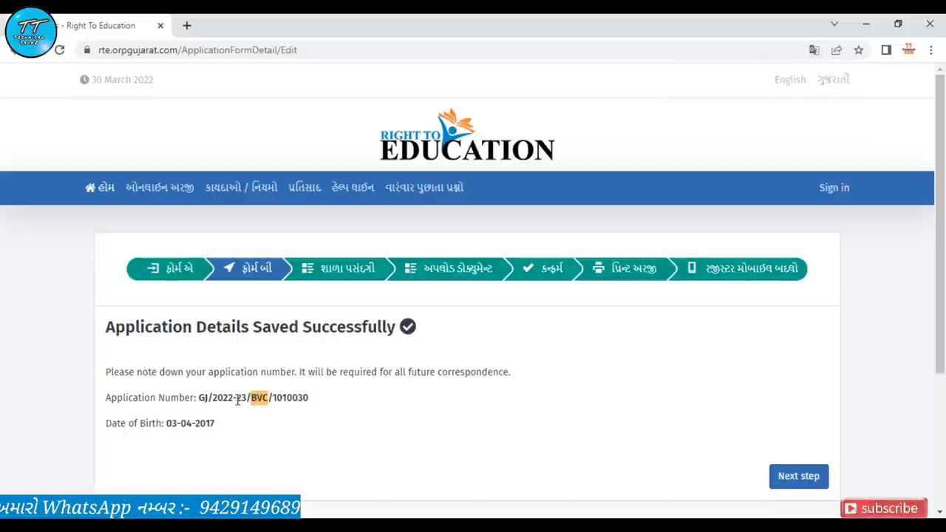
pyautogui.doubleClick(240, 397)
pyautogui.click(318, 399)
pyautogui.moveTo(106, 423); pyautogui.dragTo(199, 422)
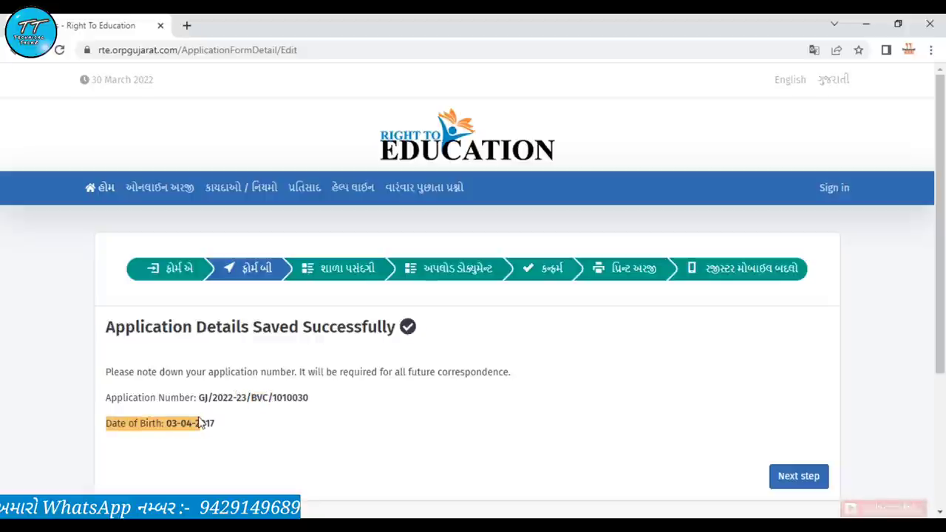
pyautogui.moveTo(315, 399); pyautogui.dragTo(199, 400)
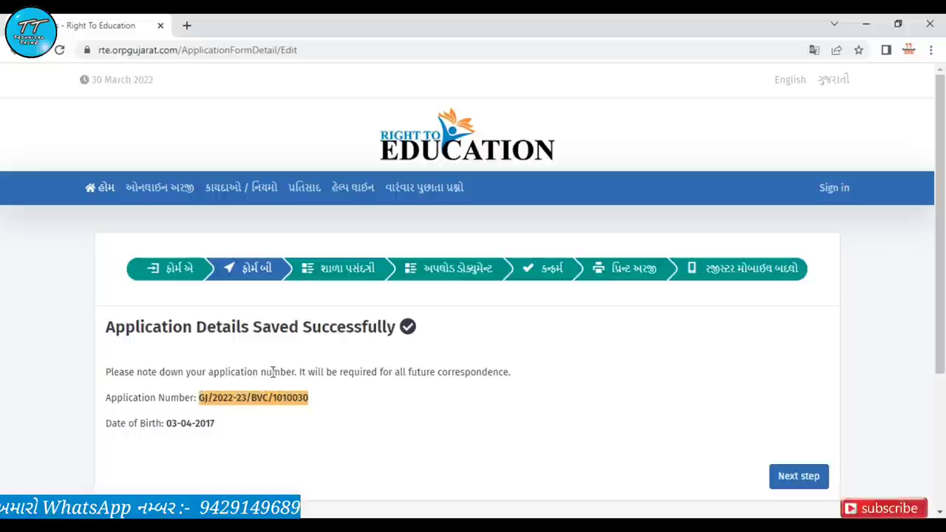
pyautogui.click(809, 486)
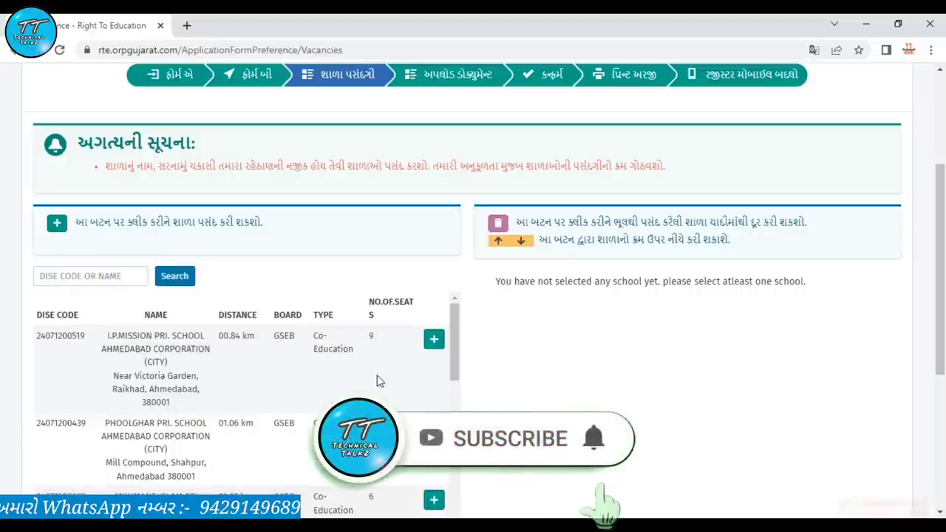
pyautogui.scroll(-1, 382, 371)
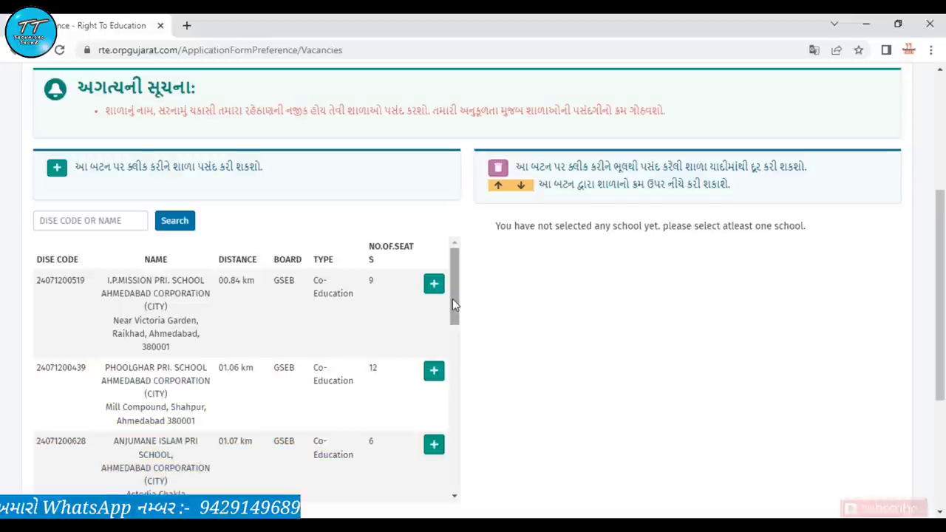
pyautogui.moveTo(453, 299)
pyautogui.mouseDown()
pyautogui.moveTo(469, 479)
pyautogui.moveTo(457, 292)
pyautogui.mouseUp()
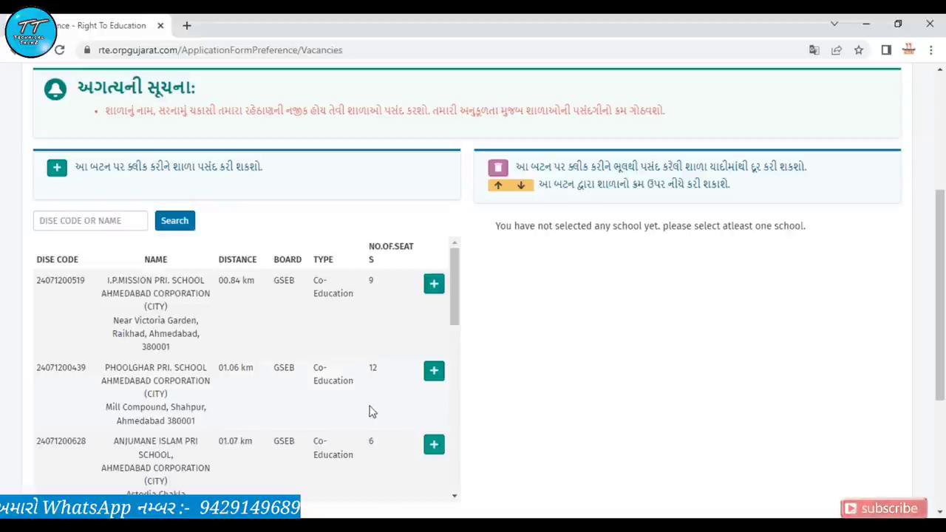
# Add Phoolghar and the other wanted schools to the preference list, then continue to Upload Documents
pyautogui.click(436, 380)
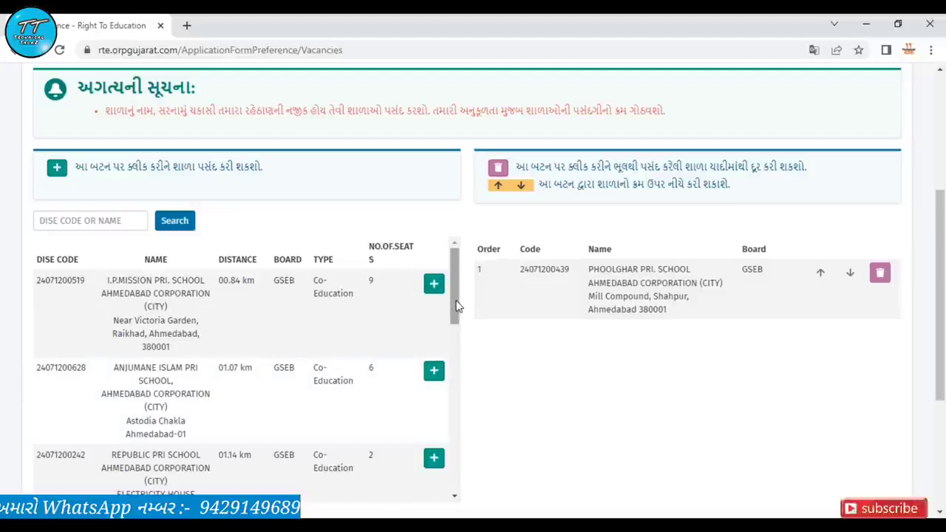
pyautogui.moveTo(456, 305); pyautogui.dragTo(444, 368)
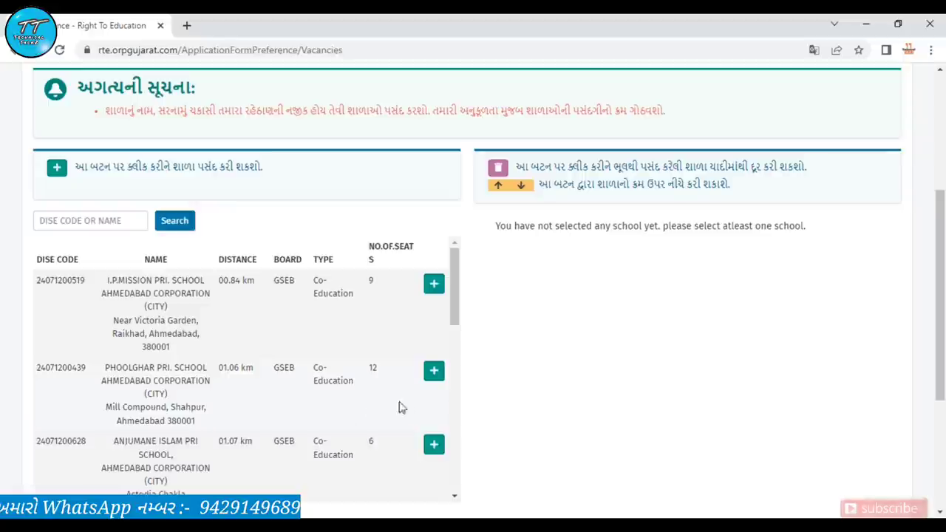
pyautogui.click(434, 371)
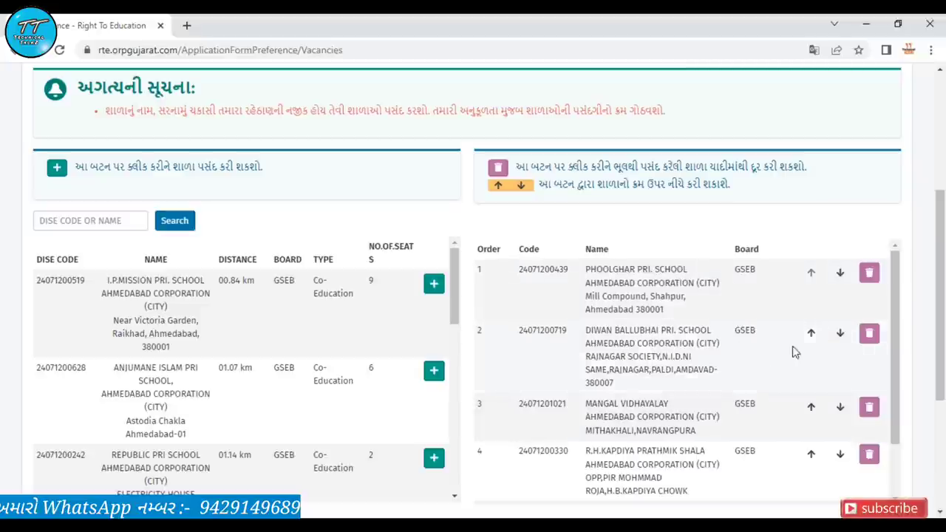
pyautogui.moveTo(944, 277); pyautogui.dragTo(944, 389)
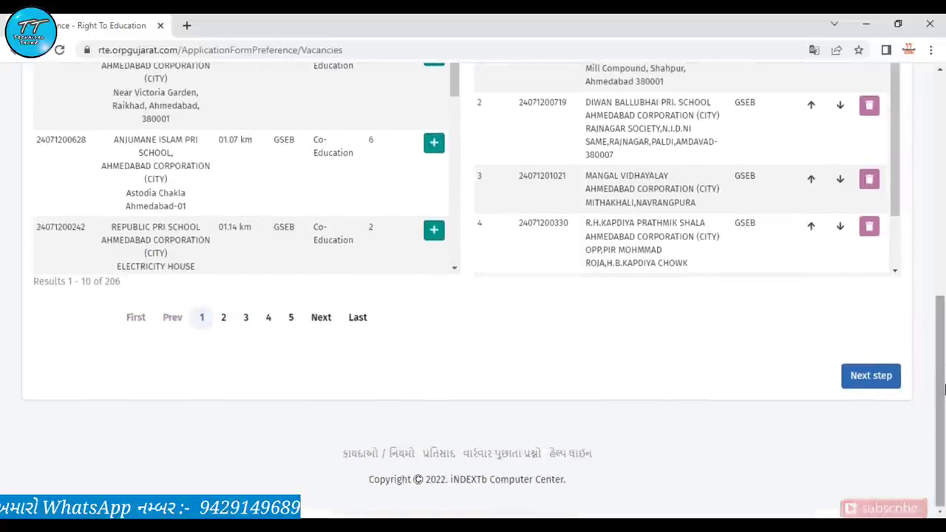
pyautogui.click(892, 377)
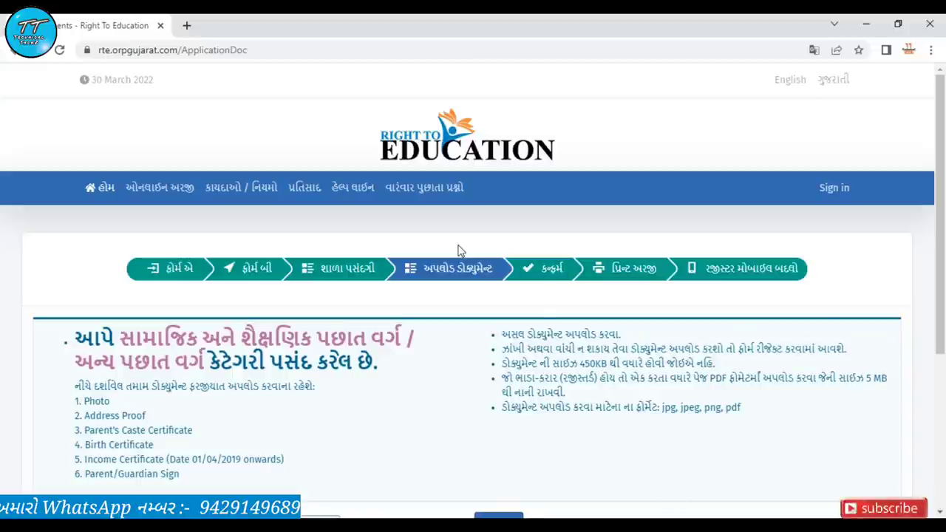
pyautogui.click(435, 282)
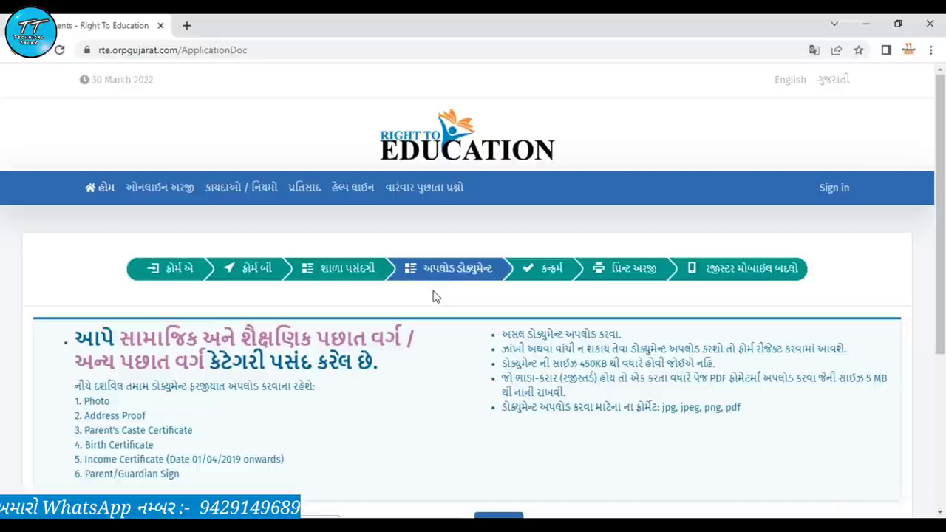
pyautogui.scroll(-1, 435, 296)
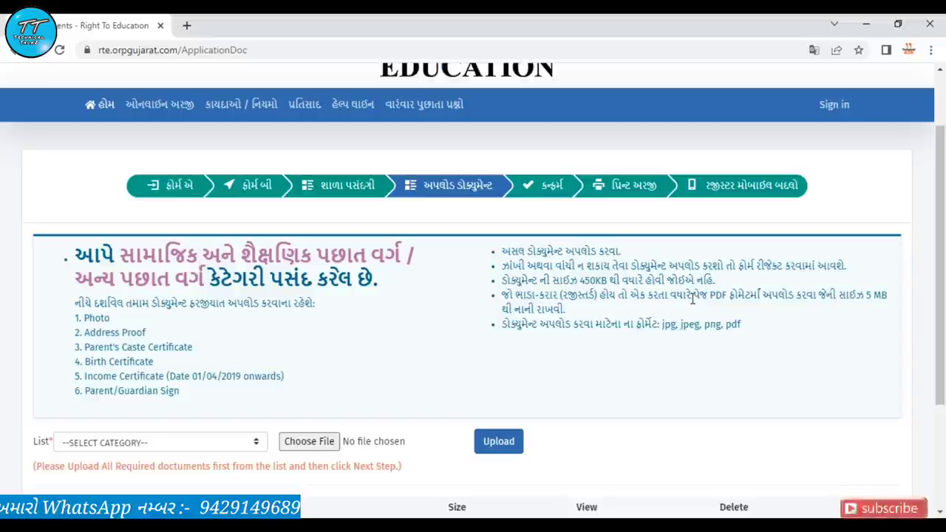
pyautogui.scroll(-2, 758, 296)
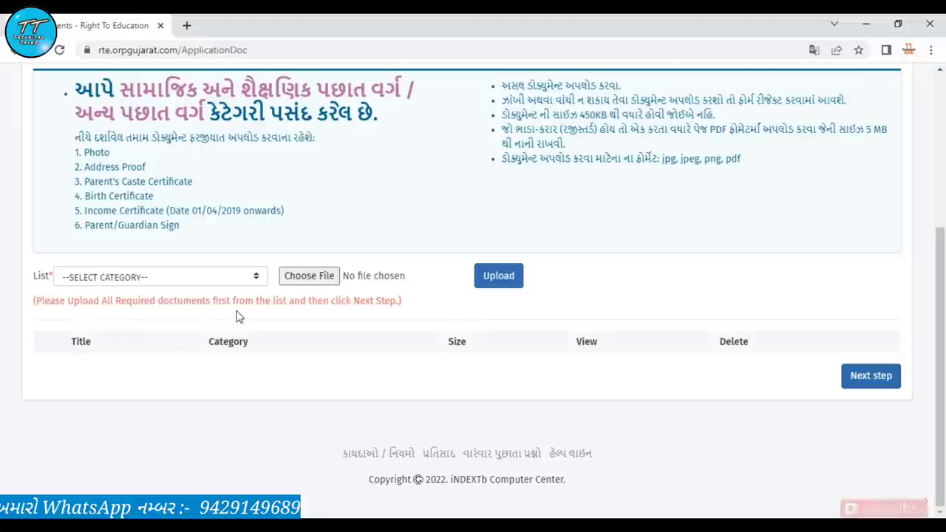
# Upload the documents, starting with Photo as the category, then continue to the Confirm step
pyautogui.click(131, 277)
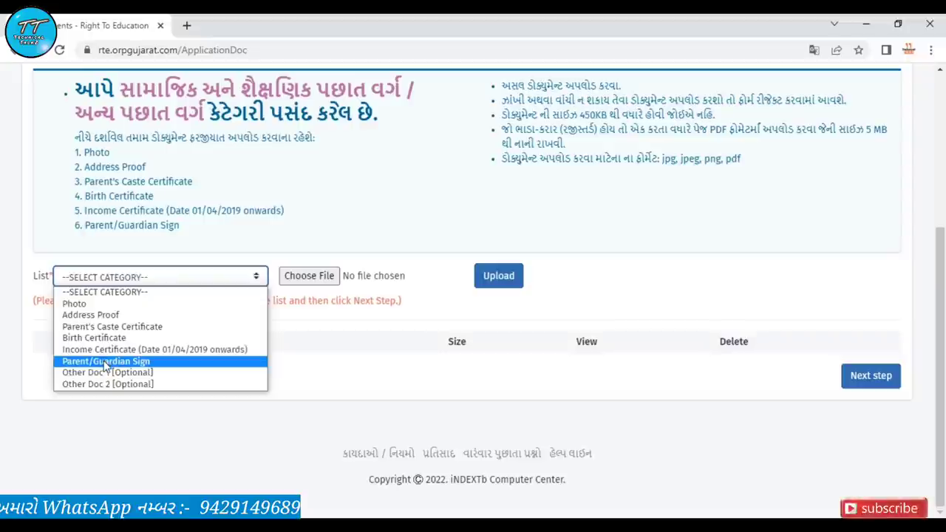
pyautogui.click(116, 308)
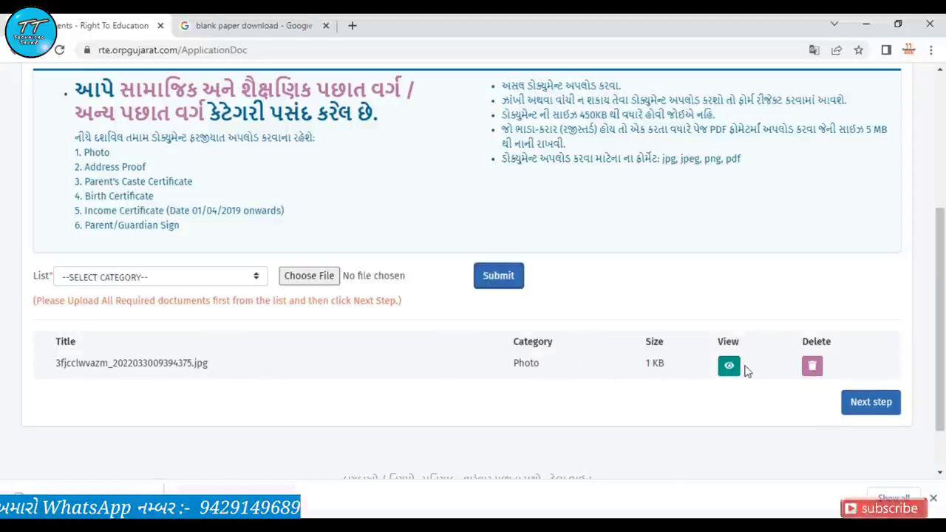
pyautogui.click(94, 275)
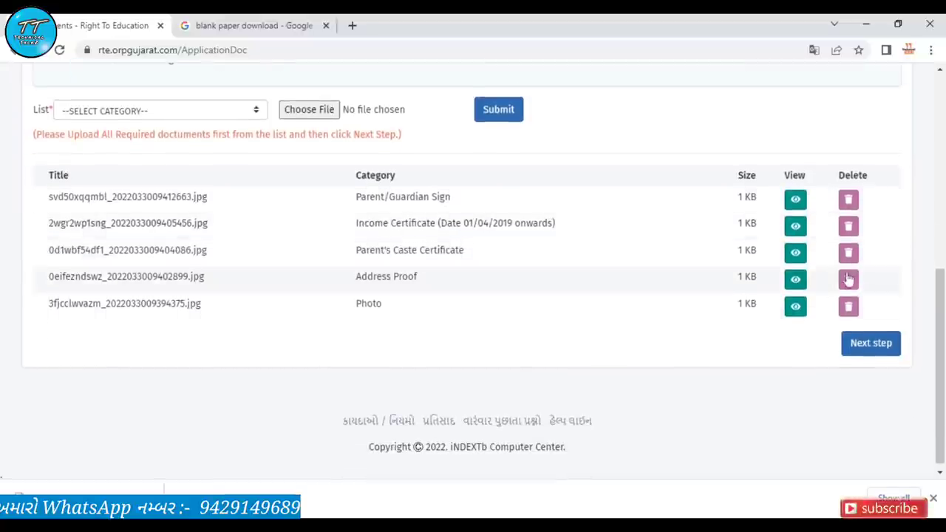
pyautogui.click(871, 351)
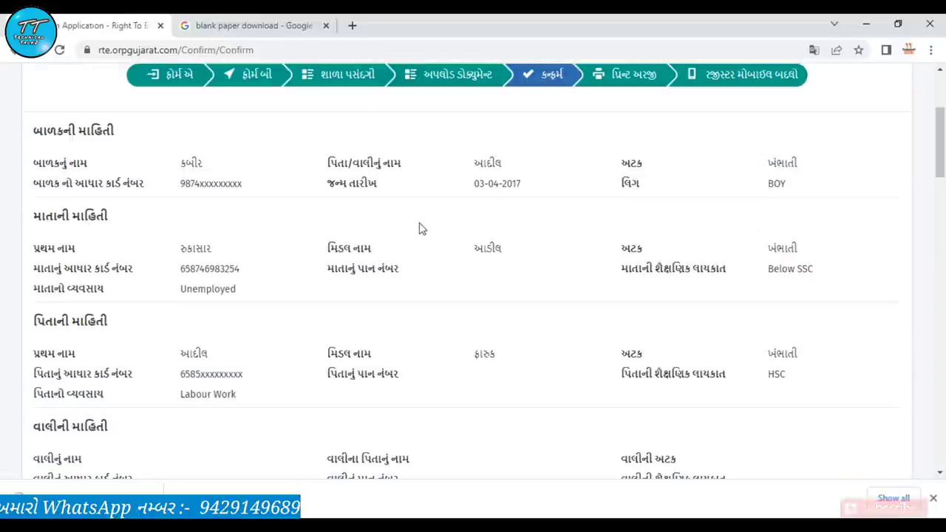
# Scroll past the declaration and request Confirm Application for the completed form
pyautogui.scroll(-5, 418, 228)
pyautogui.scroll(-4, 418, 228)
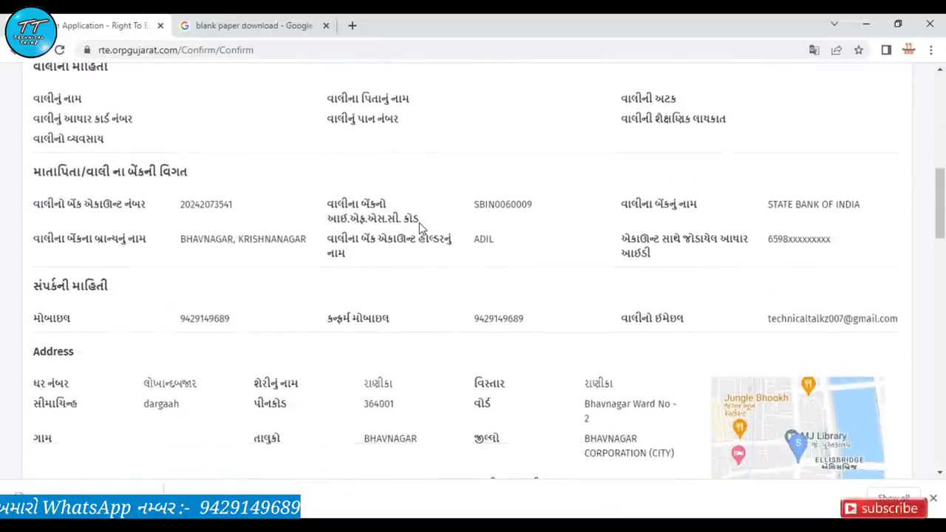
pyautogui.scroll(-4, 419, 229)
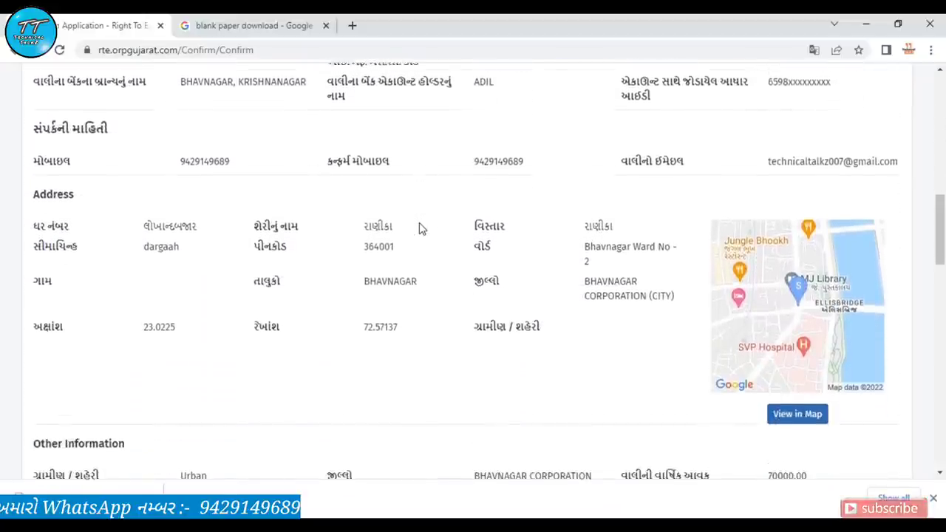
pyautogui.scroll(-6, 418, 228)
pyautogui.scroll(-5, 419, 228)
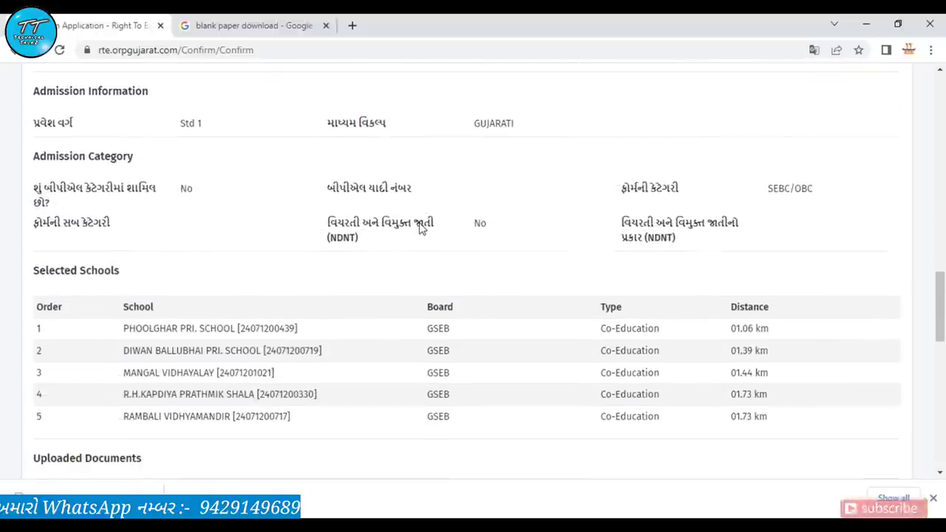
pyautogui.scroll(-5, 420, 227)
pyautogui.scroll(-5, 419, 229)
pyautogui.scroll(-5, 419, 228)
pyautogui.scroll(-2, 419, 224)
pyautogui.scroll(4, 419, 223)
pyautogui.scroll(20, 419, 225)
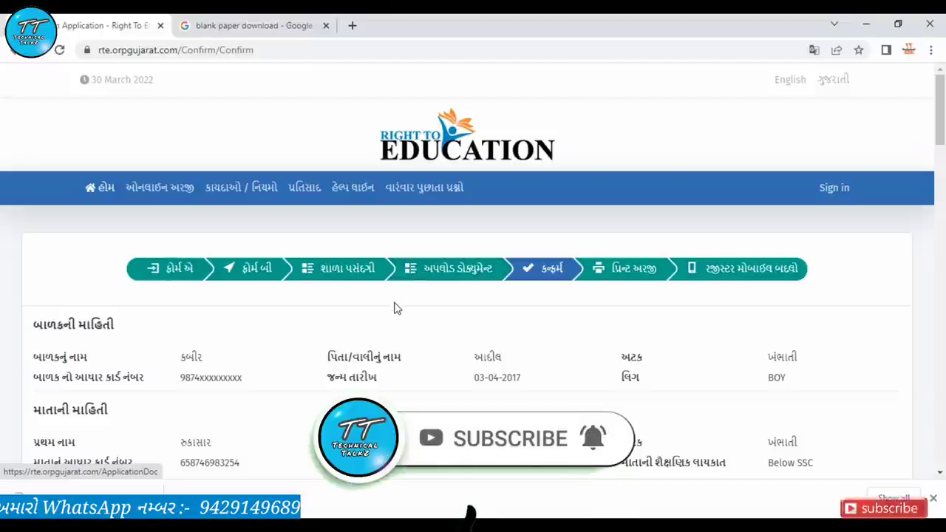
pyautogui.scroll(-15, 394, 308)
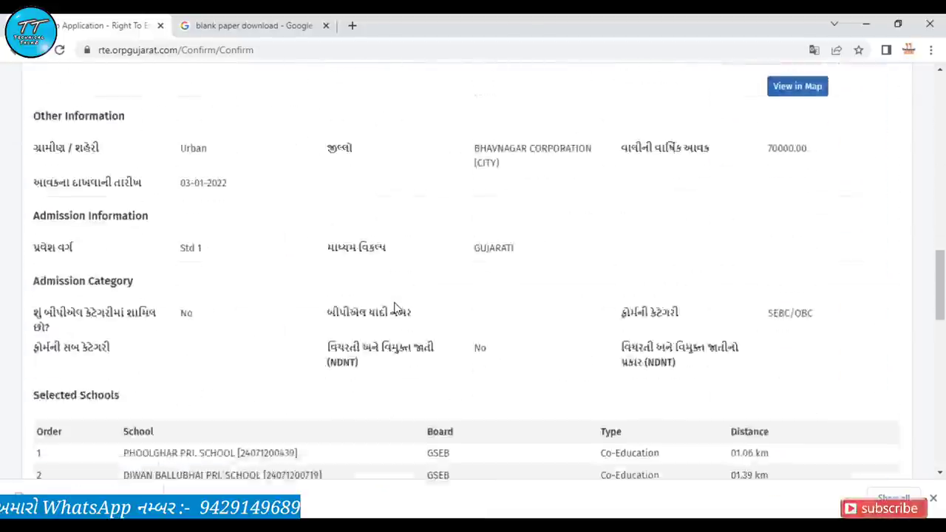
pyautogui.scroll(-15, 394, 308)
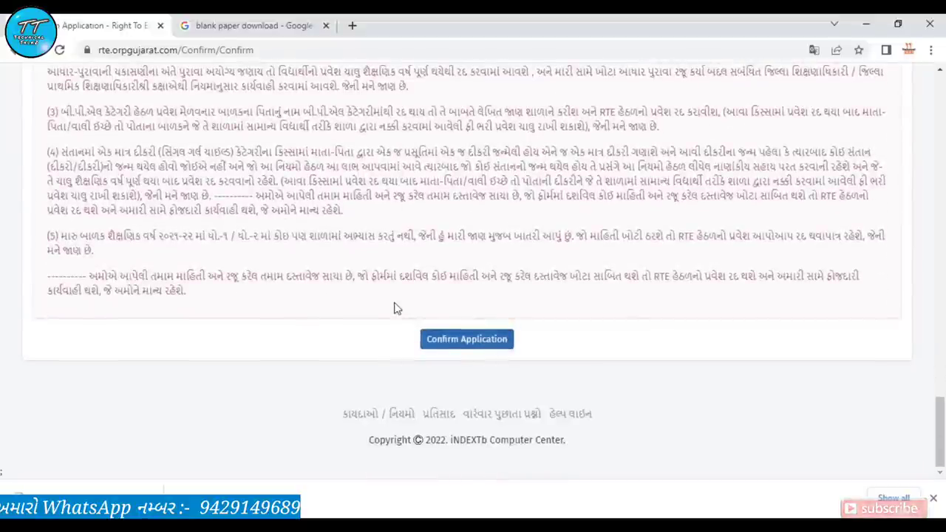
pyautogui.click(474, 346)
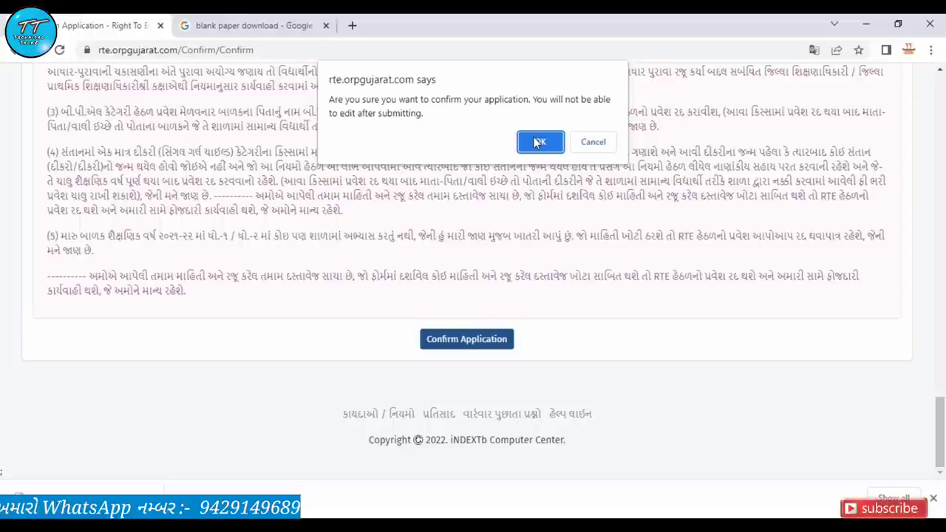
# Accept the no-further-editing warning so the Print Application page shows the application number
pyautogui.click(539, 142)
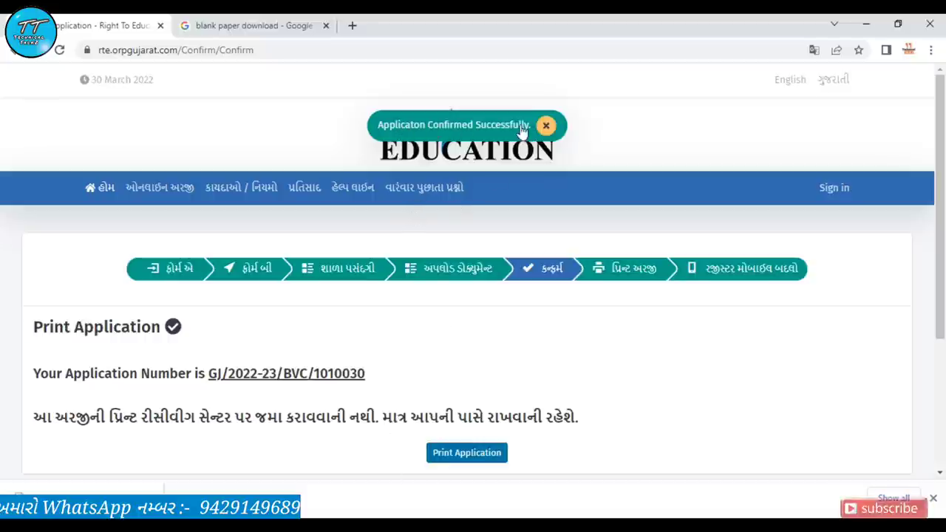
pyautogui.scroll(-2, 410, 330)
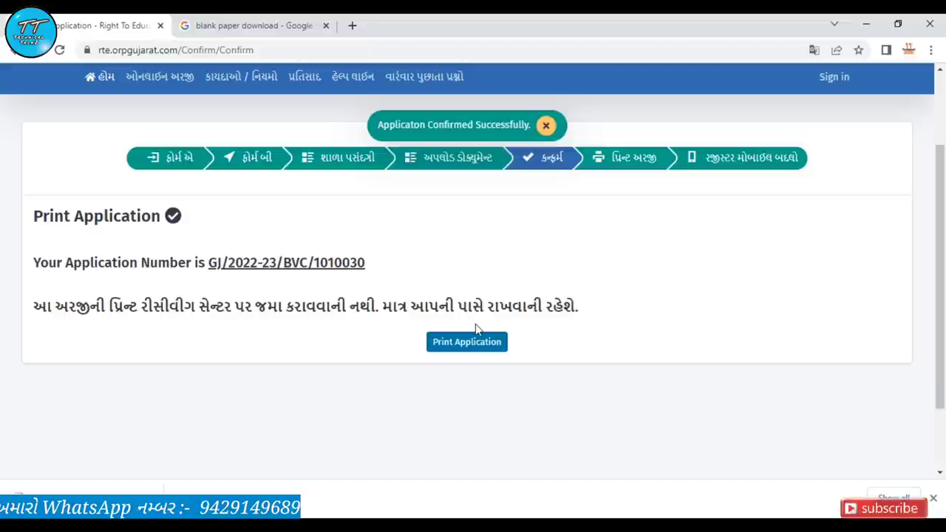
# Open the printable Application Form 2022-23, review all three pages, and bring up printing
pyautogui.click(454, 344)
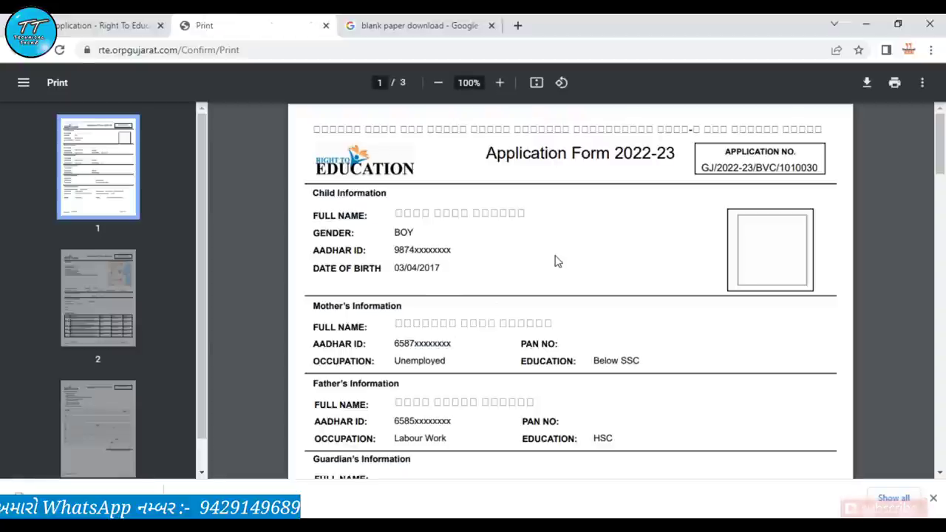
pyautogui.scroll(-5, 558, 260)
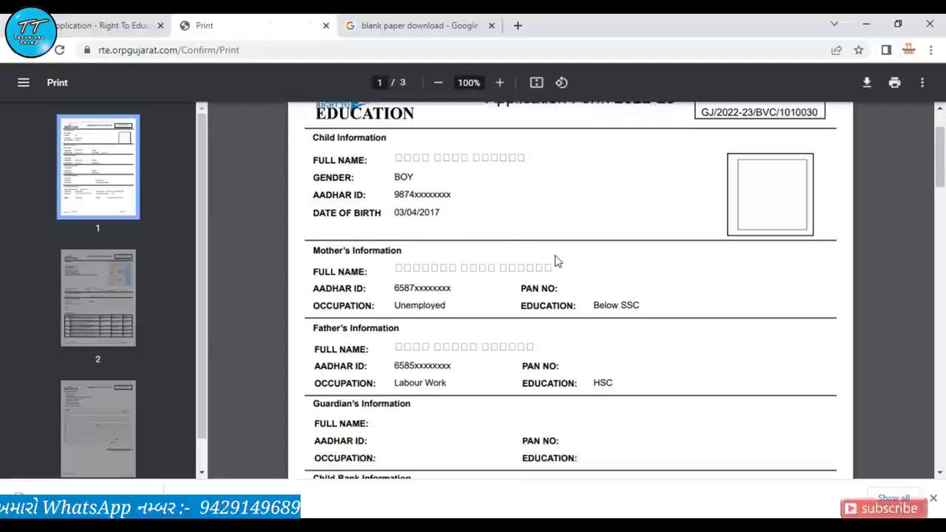
pyautogui.scroll(-15, 557, 260)
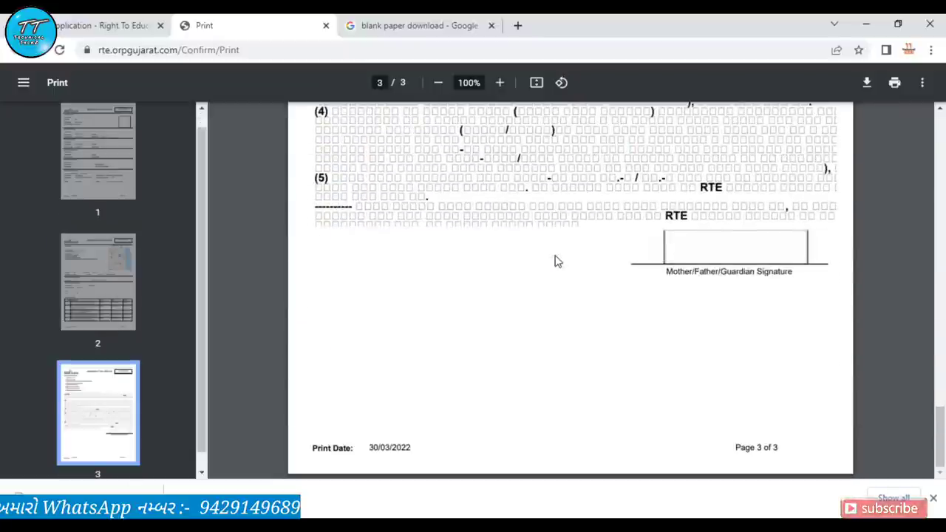
pyautogui.scroll(10, 557, 261)
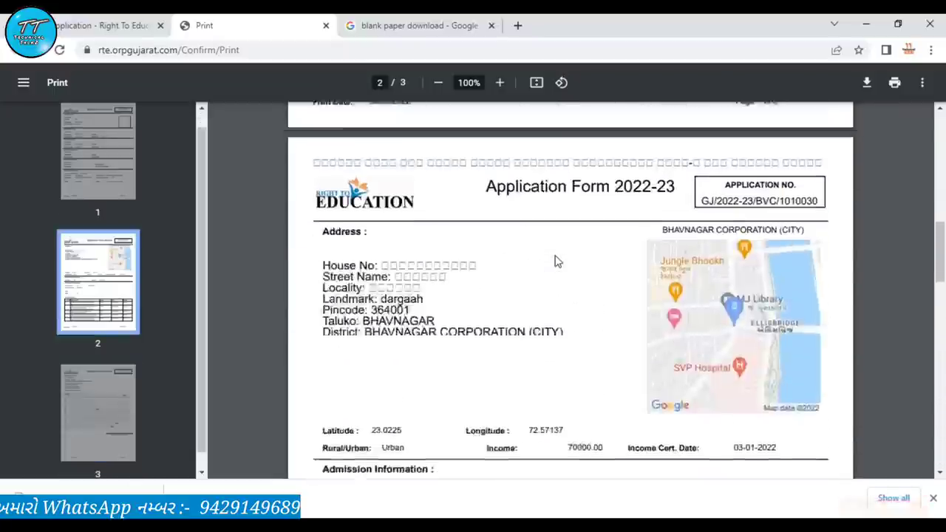
pyautogui.scroll(8, 557, 261)
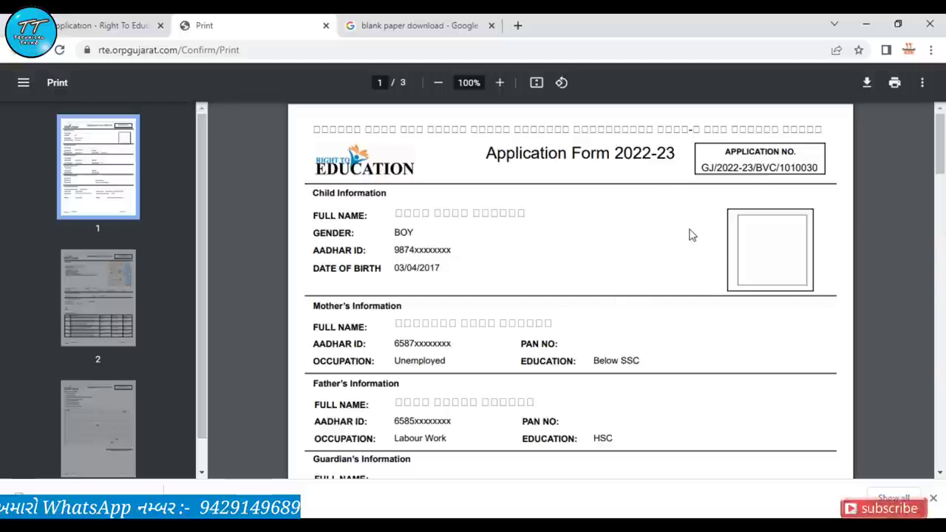
pyautogui.click(895, 83)
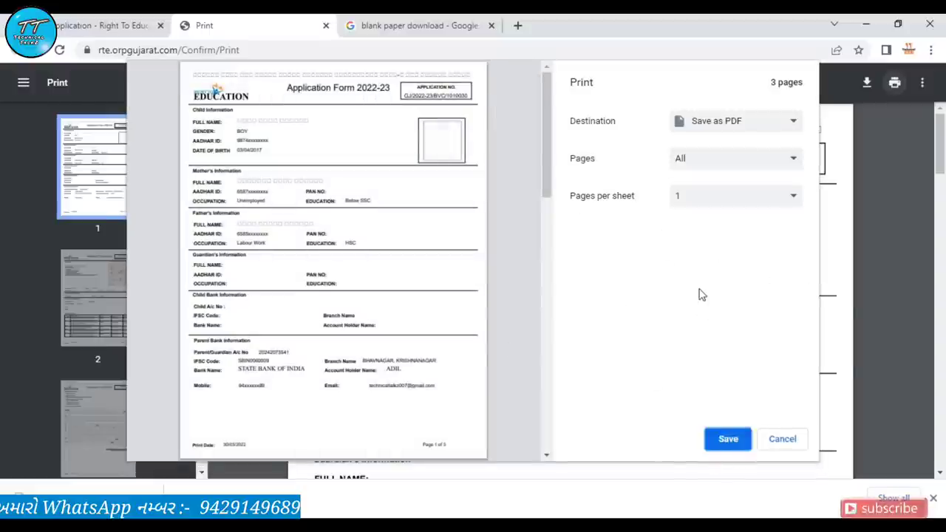
# Save the application form as a PDF named 'rte application' on the Desktop
pyautogui.click(732, 121)
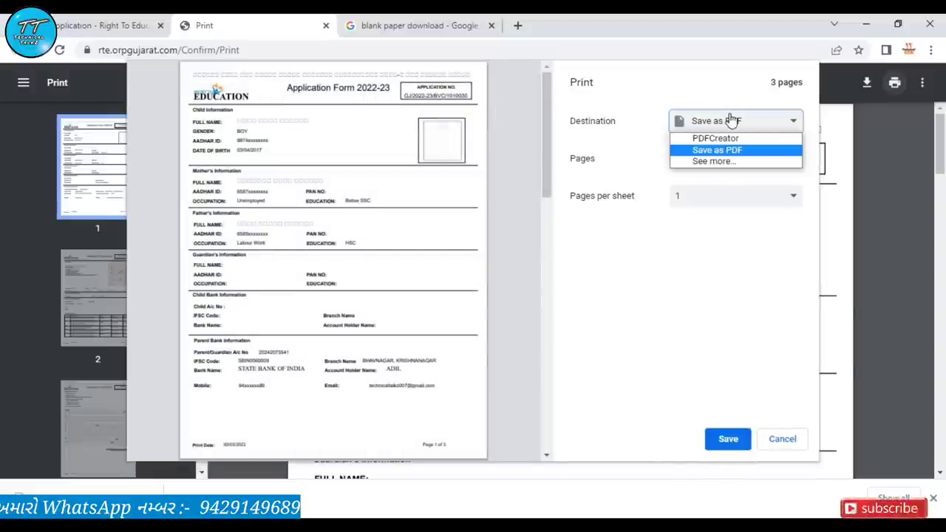
pyautogui.click(716, 150)
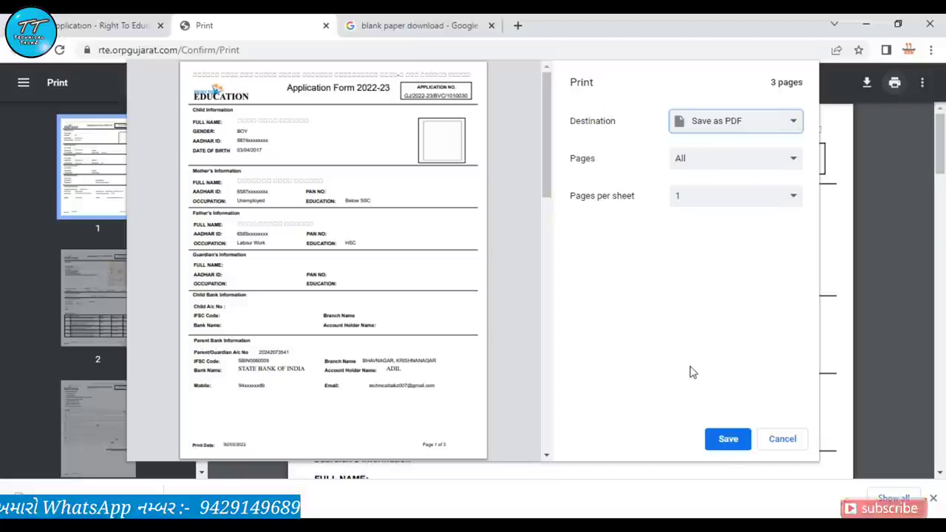
pyautogui.click(728, 441)
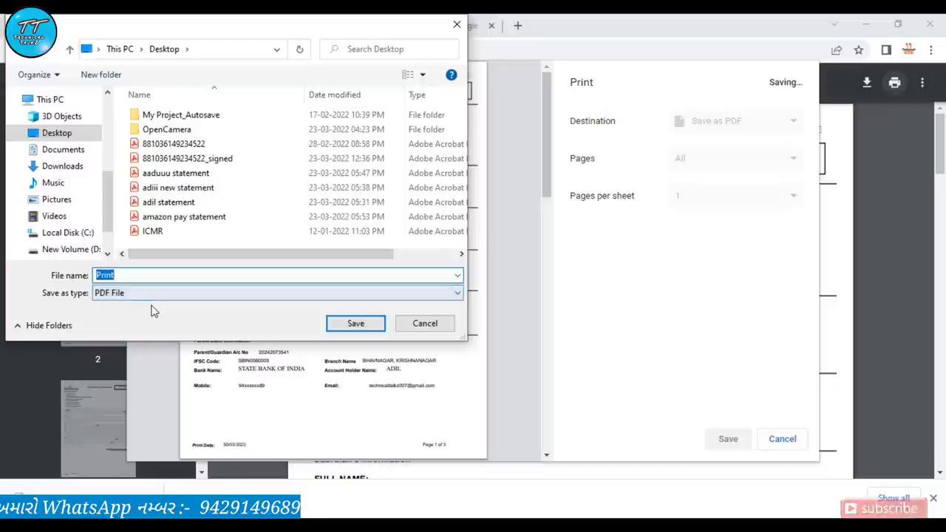
pyautogui.write('r')
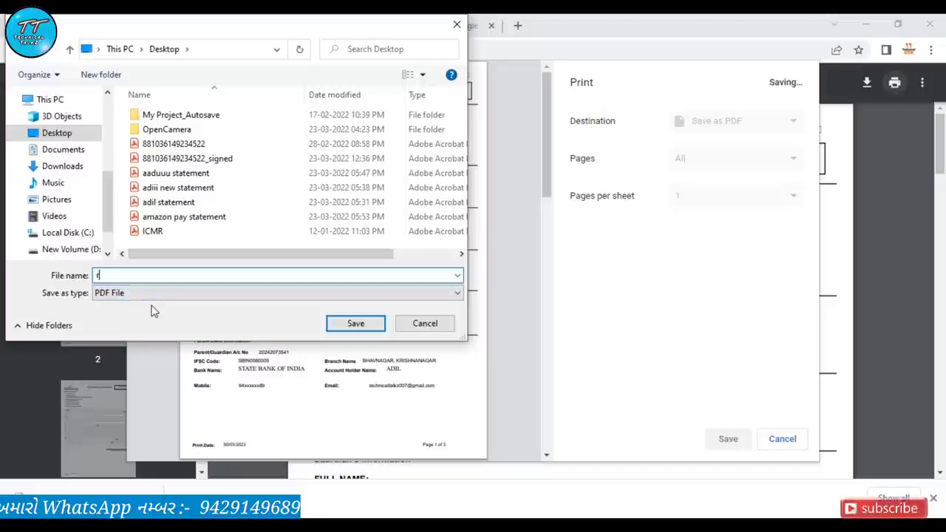
pyautogui.write('te application')
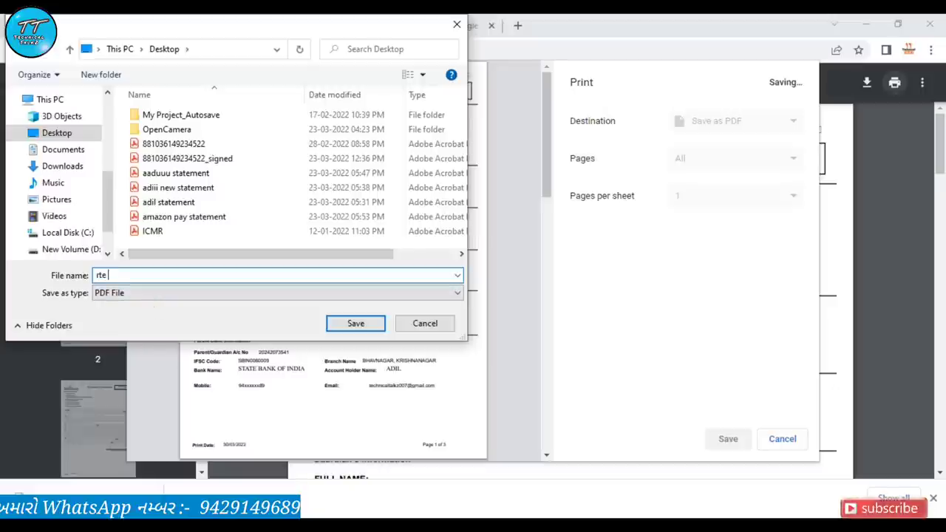
pyautogui.click(360, 325)
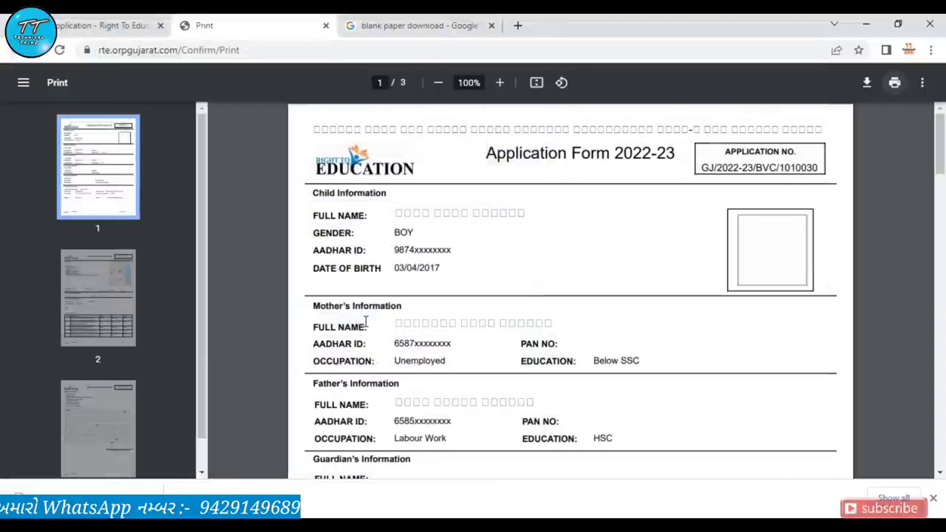
pyautogui.moveTo(518, 172); pyautogui.dragTo(548, 139)
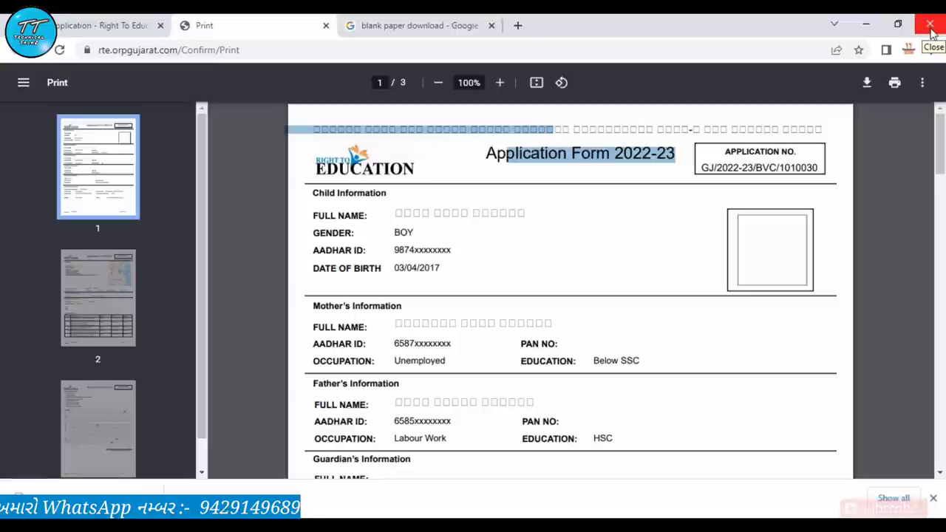
# Close the printable form tab and look over the Change Registered Mobile form
pyautogui.click(931, 29)
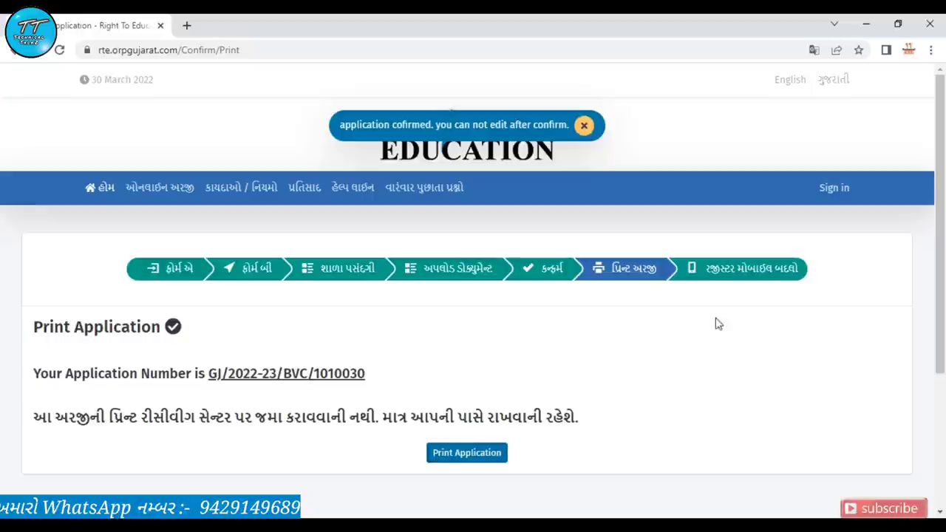
pyautogui.click(733, 270)
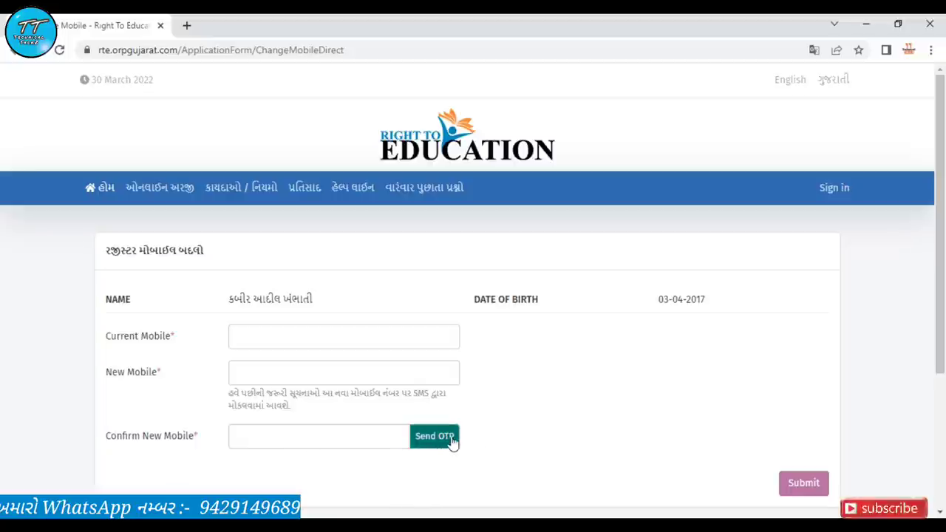
pyautogui.scroll(-2, 495, 439)
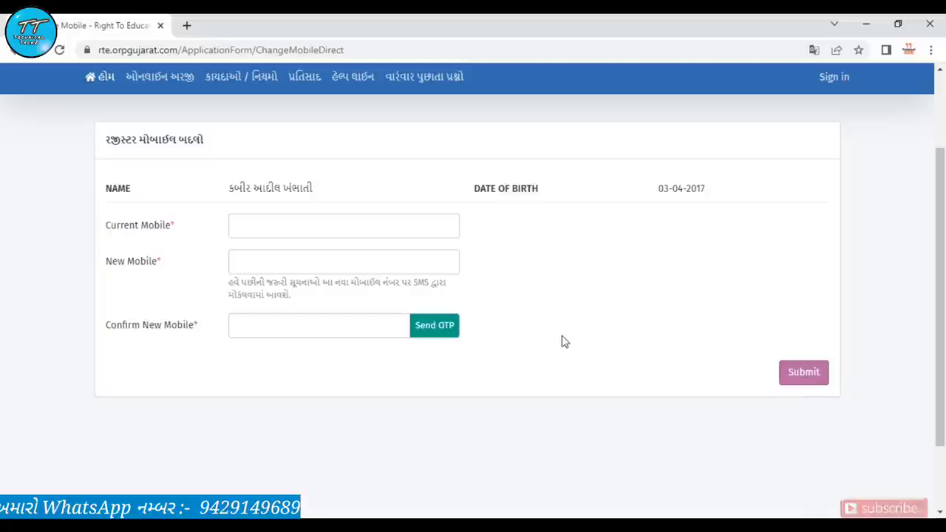
pyautogui.scroll(2, 640, 273)
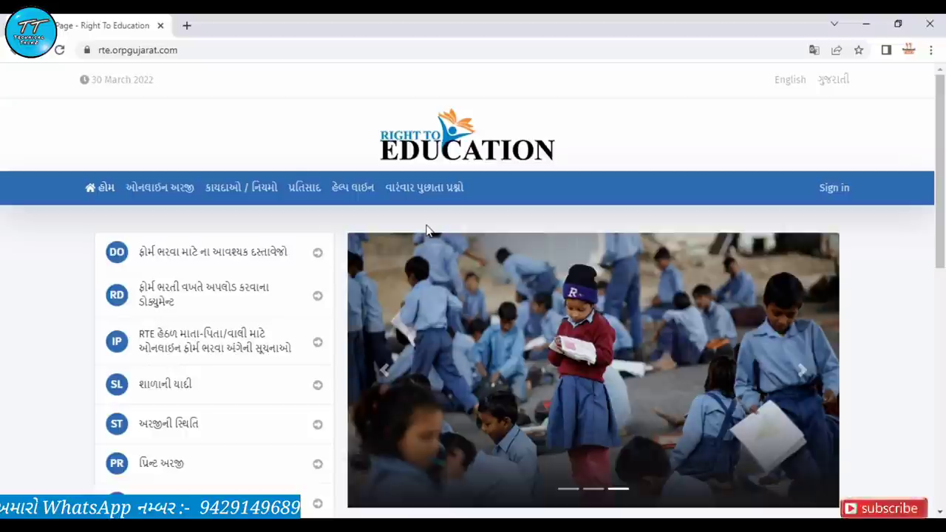
# Check Online Application status using the application number and child's birth date
pyautogui.click(140, 187)
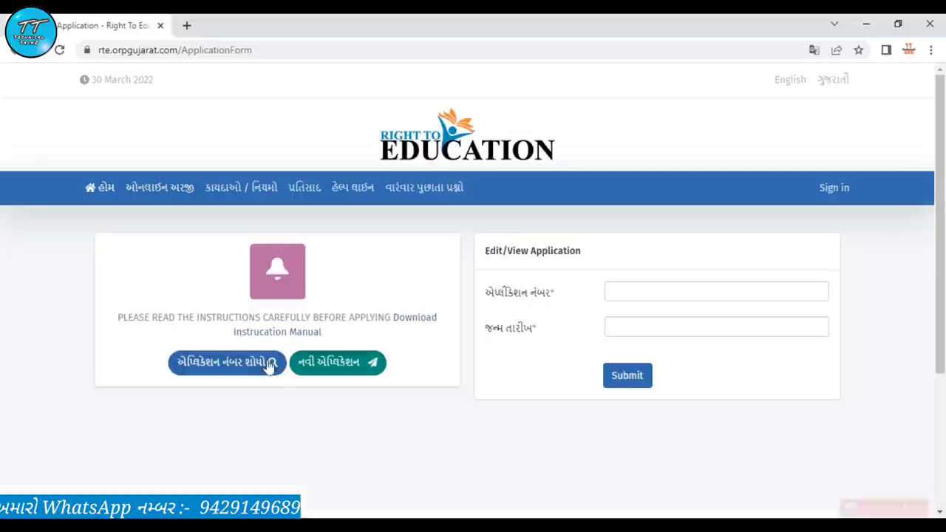
pyautogui.click(643, 292)
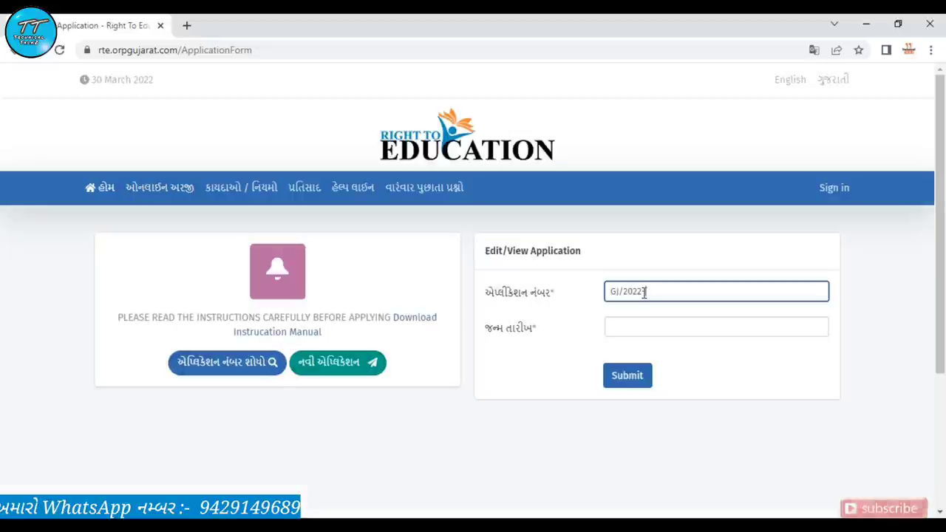
pyautogui.click(613, 326)
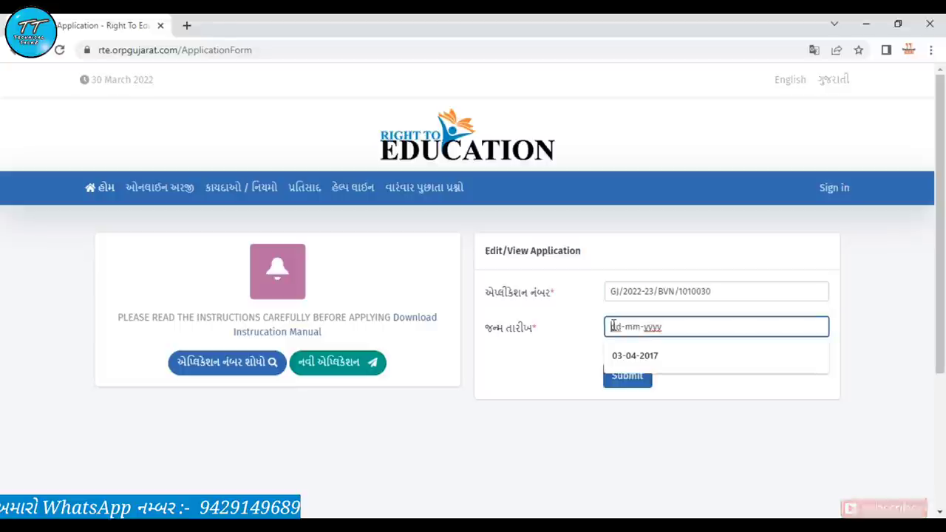
pyautogui.click(634, 355)
pyautogui.click(627, 375)
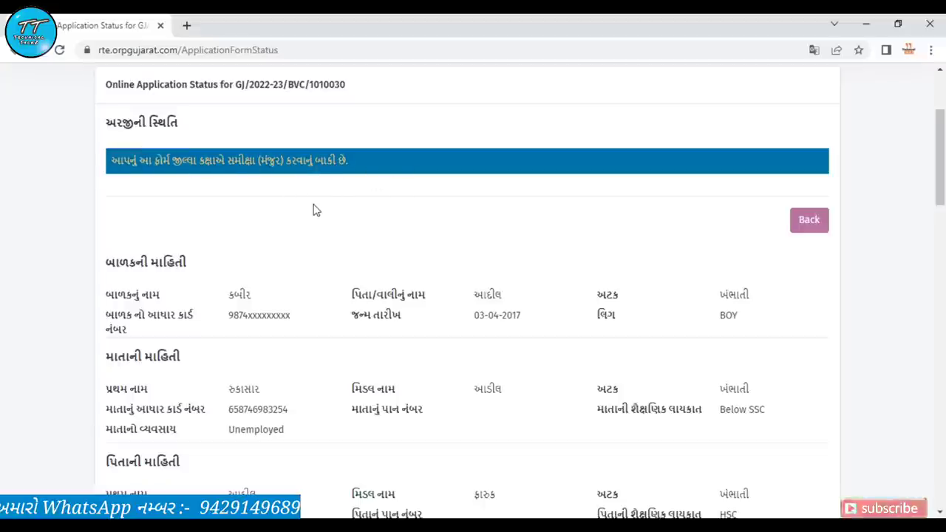
pyautogui.scroll(-3, 314, 211)
pyautogui.scroll(-15, 314, 211)
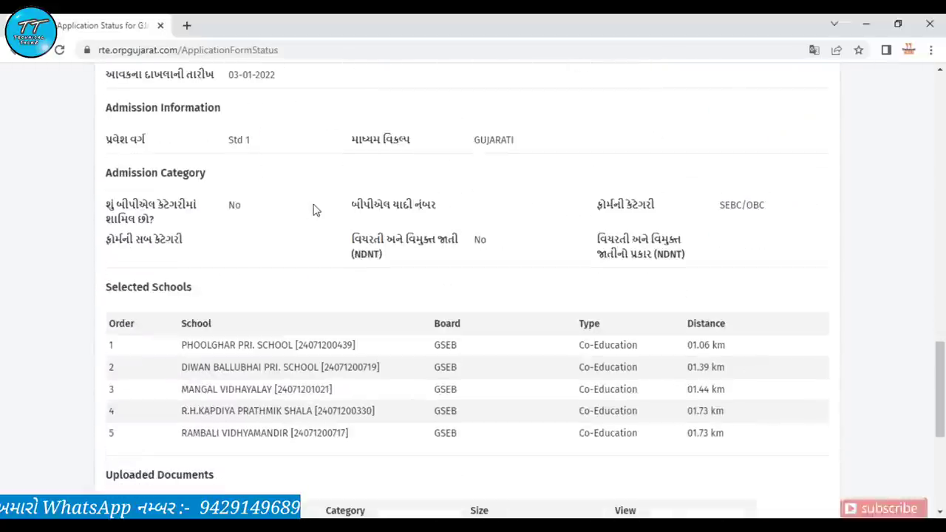
pyautogui.scroll(10, 314, 211)
pyautogui.scroll(15, 314, 211)
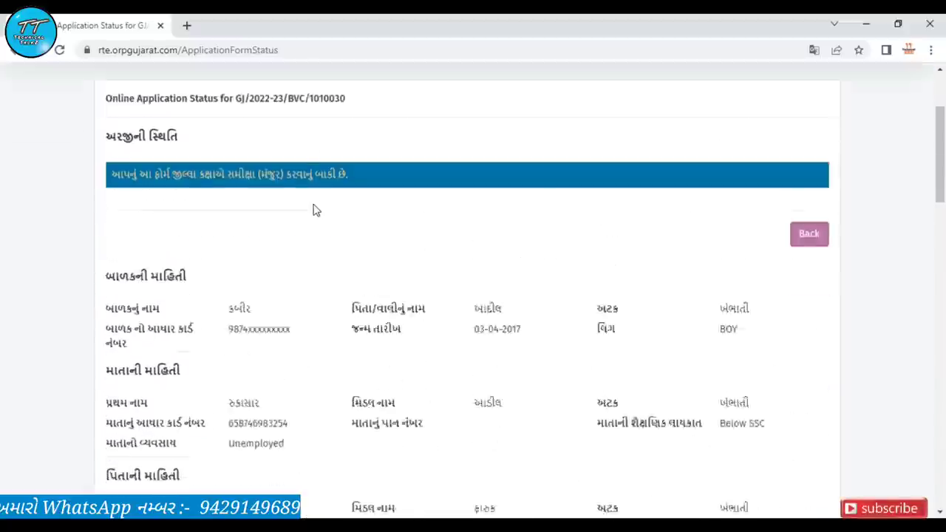